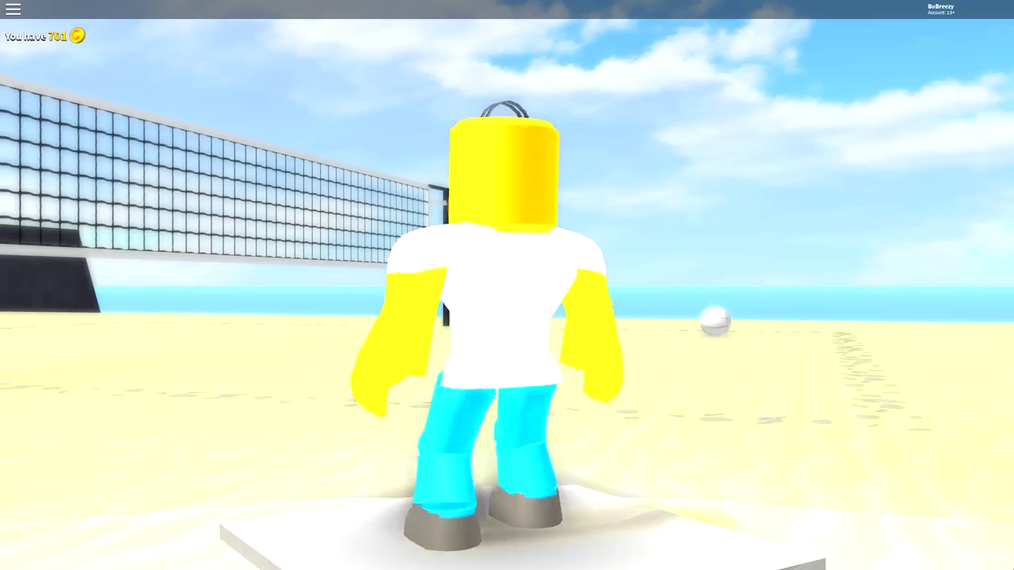
- Reset the avatar to the account's own outfit in the avatar editor
click(529, 419)
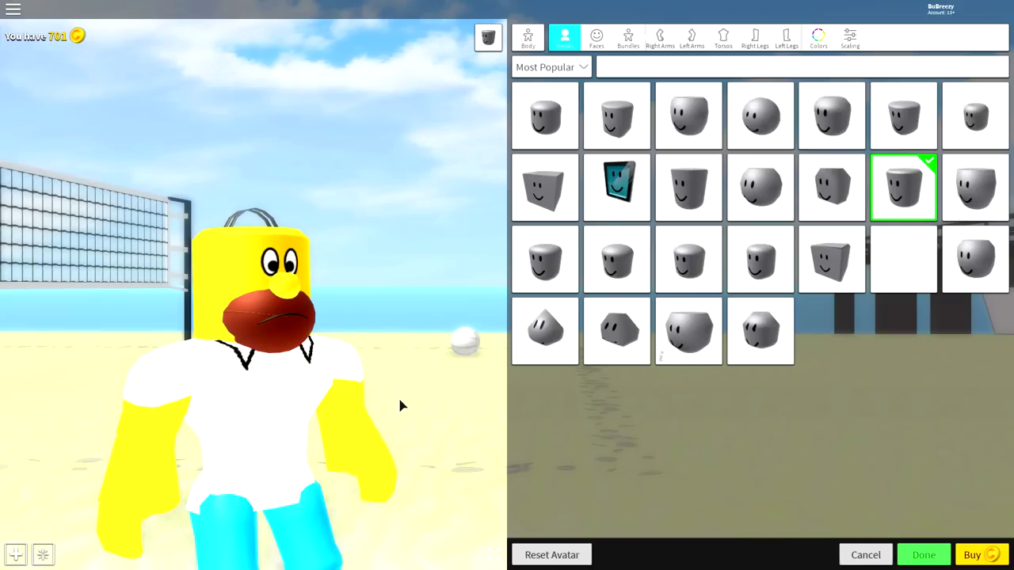
click(557, 553)
click(584, 342)
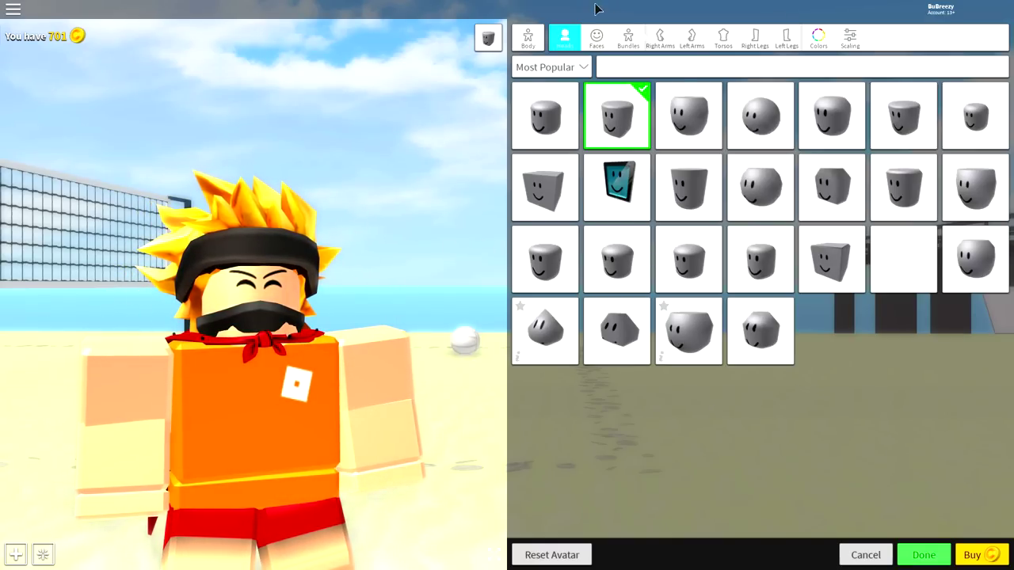
- Remove the Captain Underpants Cape and the blond ninja hair from the avatar
click(528, 35)
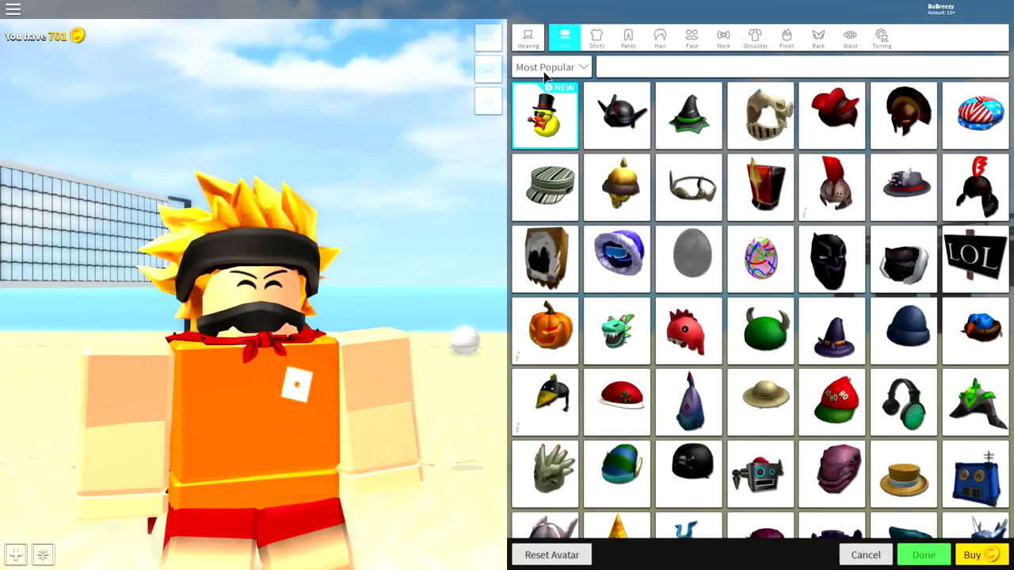
click(879, 39)
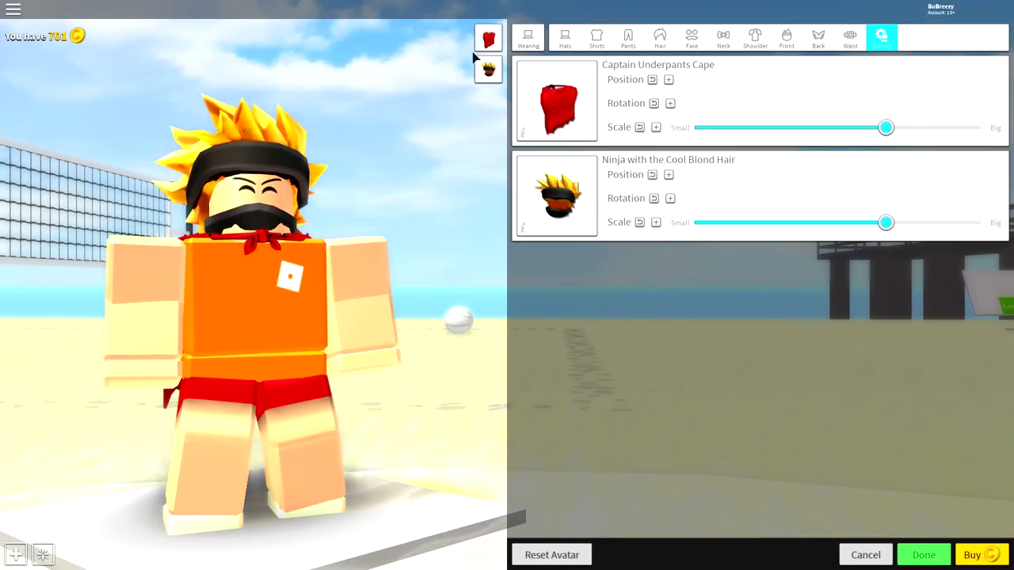
click(489, 40)
click(488, 40)
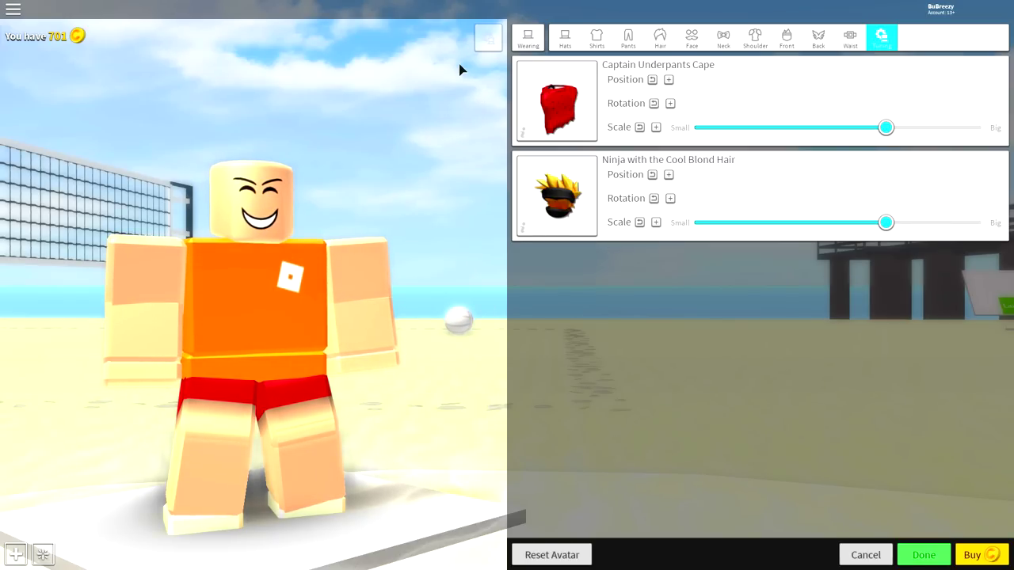
click(519, 42)
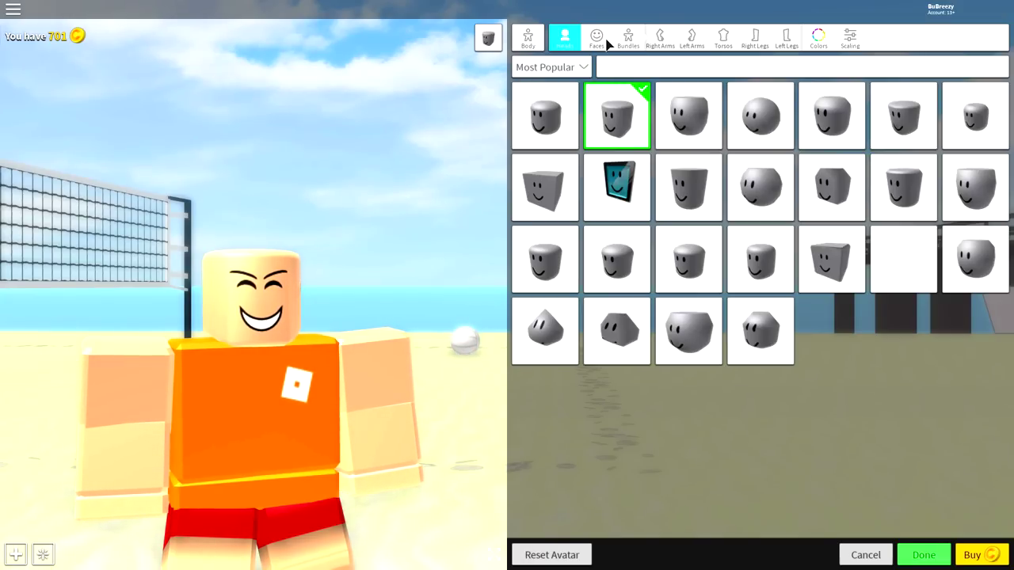
- Search heads for 'trim' and equip the Trim head
click(618, 71)
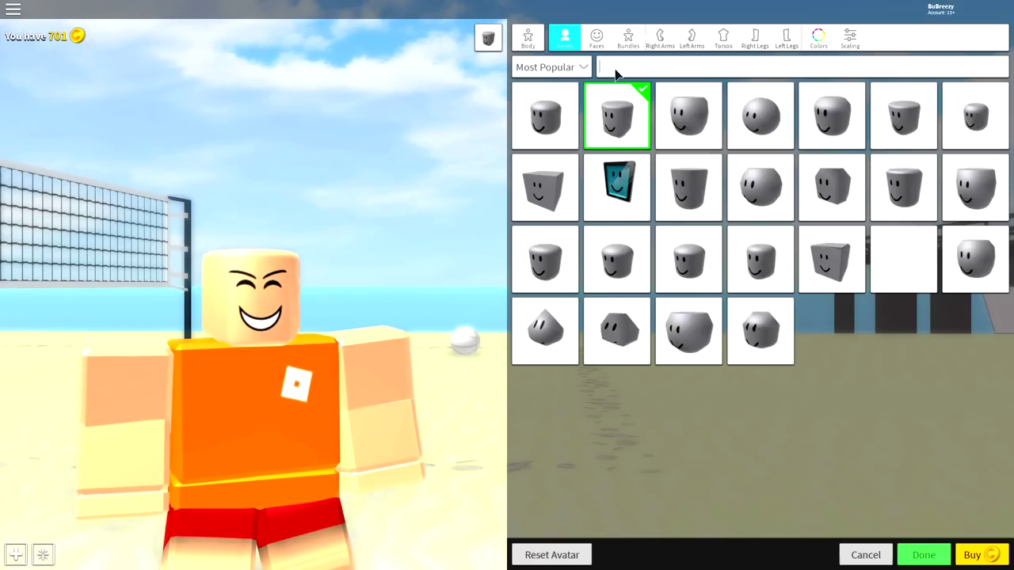
text(trim)
key(Return)
click(553, 104)
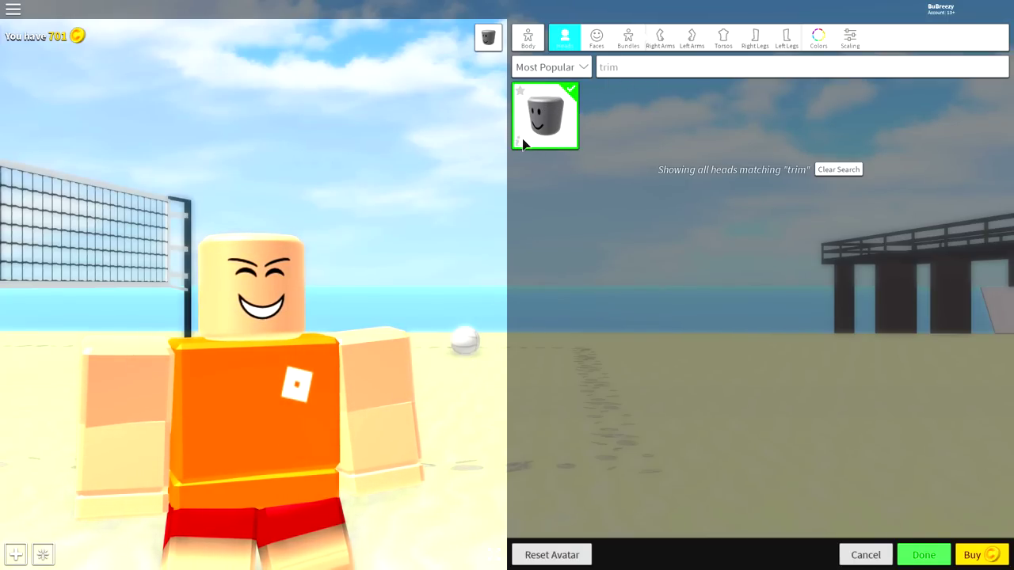
click(519, 141)
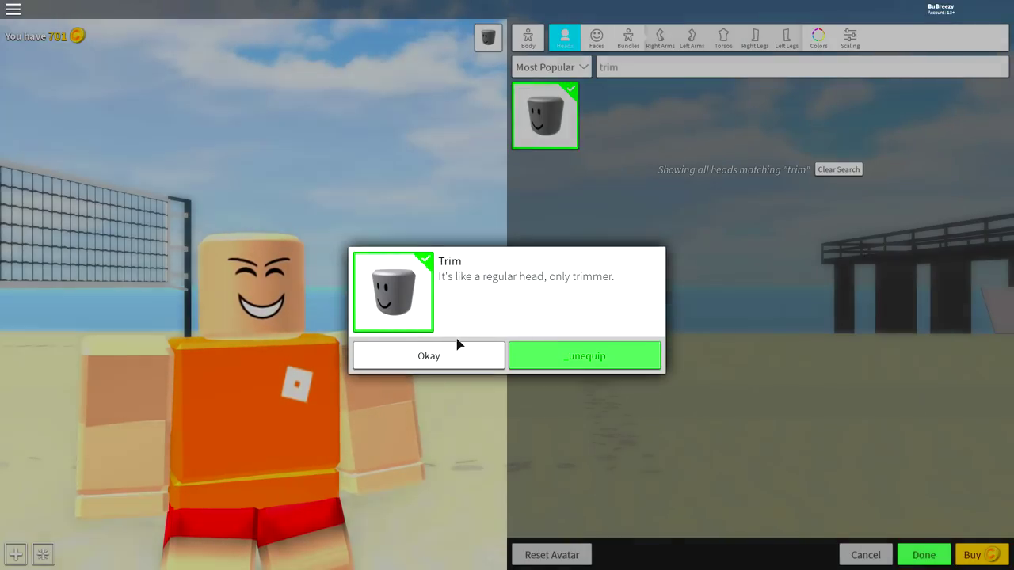
click(457, 342)
- Equip the 2.0 right arm, left arm, torso, right leg and left leg
click(660, 37)
text(2)
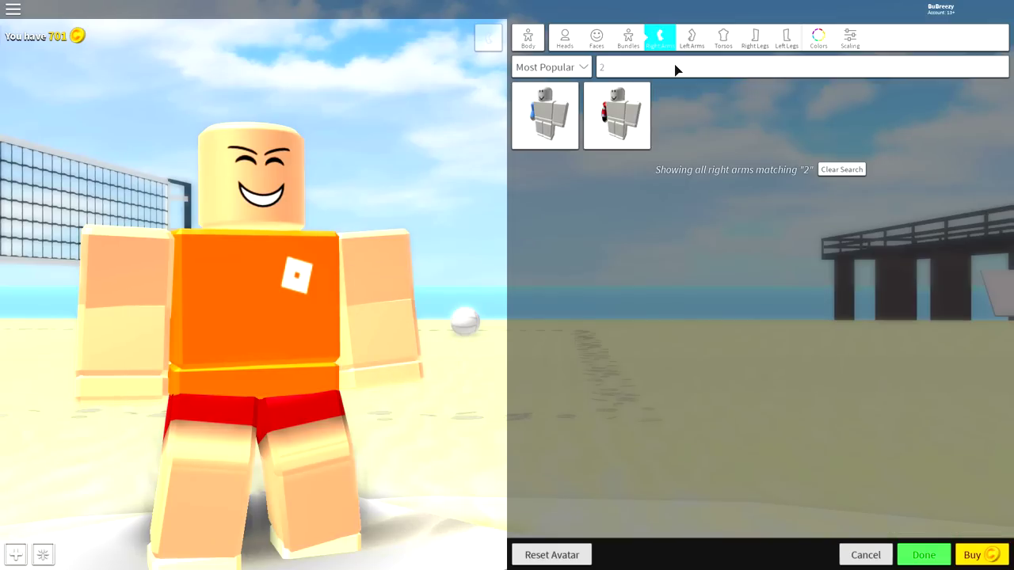
text(.0)
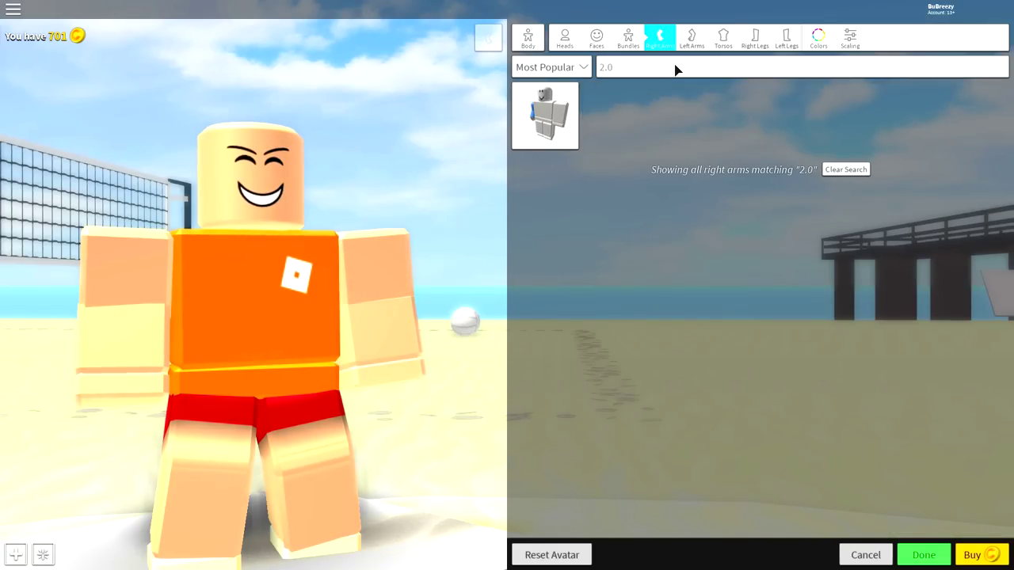
click(552, 115)
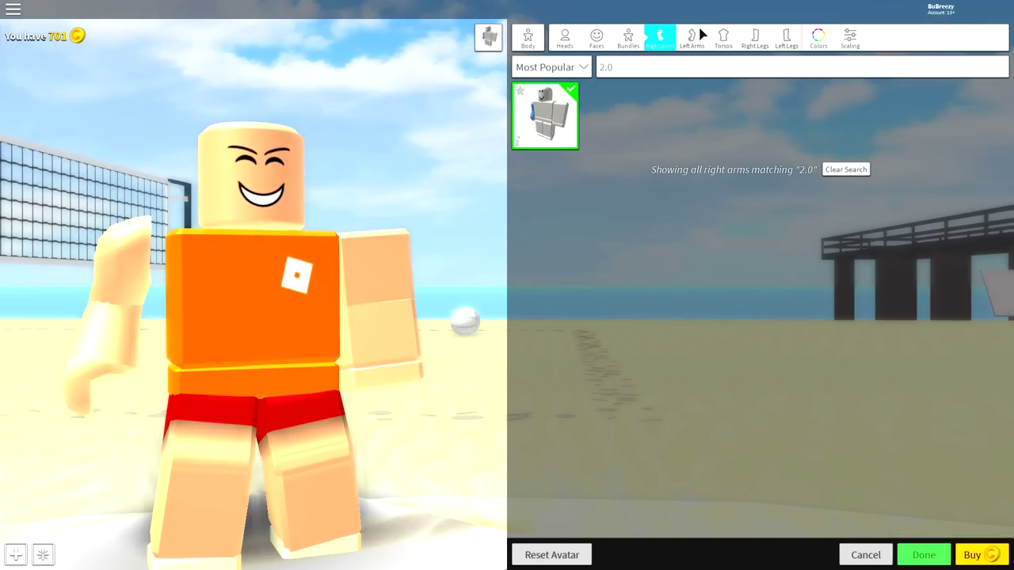
click(697, 35)
click(566, 119)
click(722, 38)
click(567, 117)
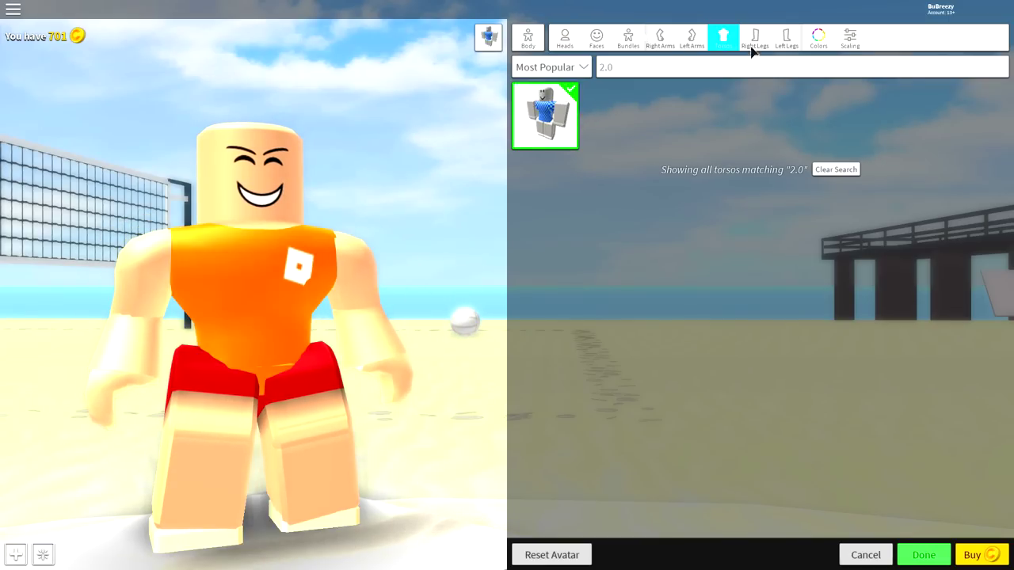
click(755, 39)
click(576, 119)
click(784, 40)
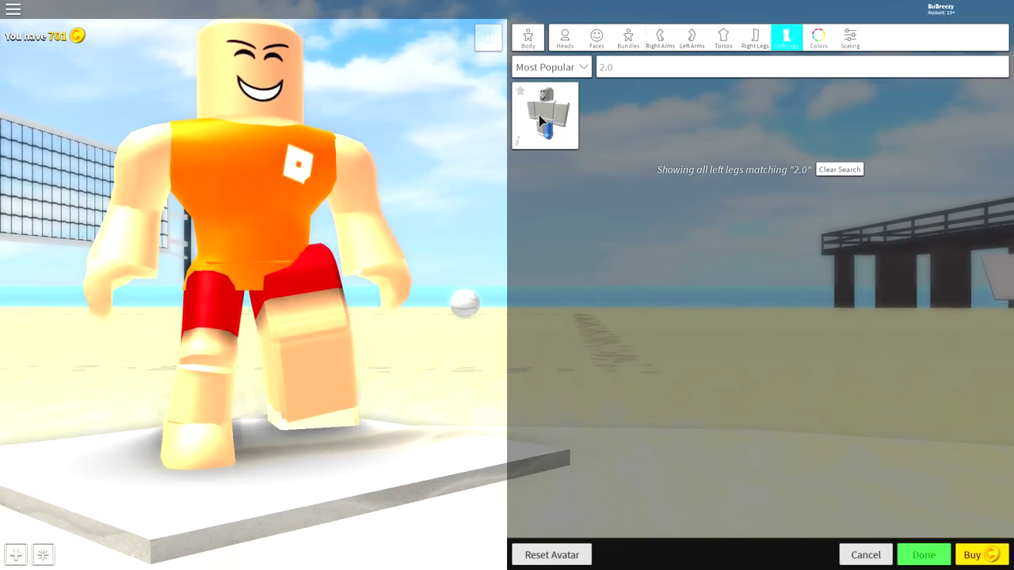
click(546, 115)
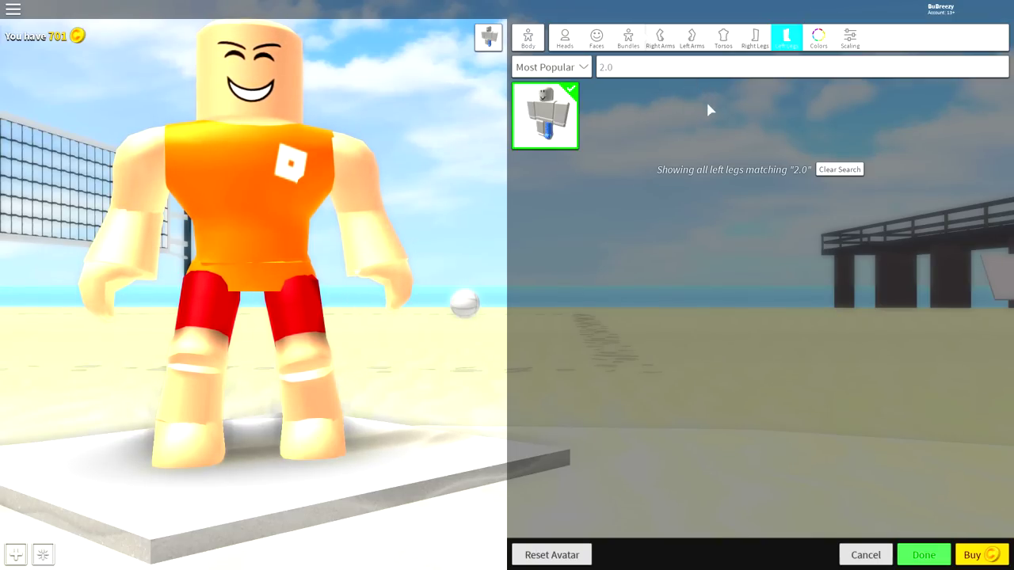
- Colour the avatar's body yellow from the skin-colour palette
click(816, 38)
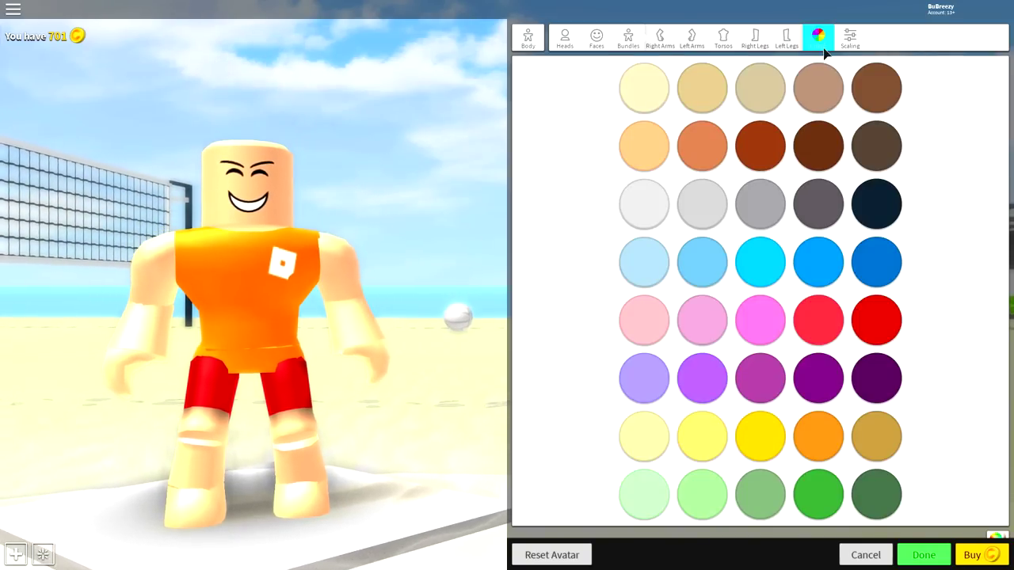
click(760, 434)
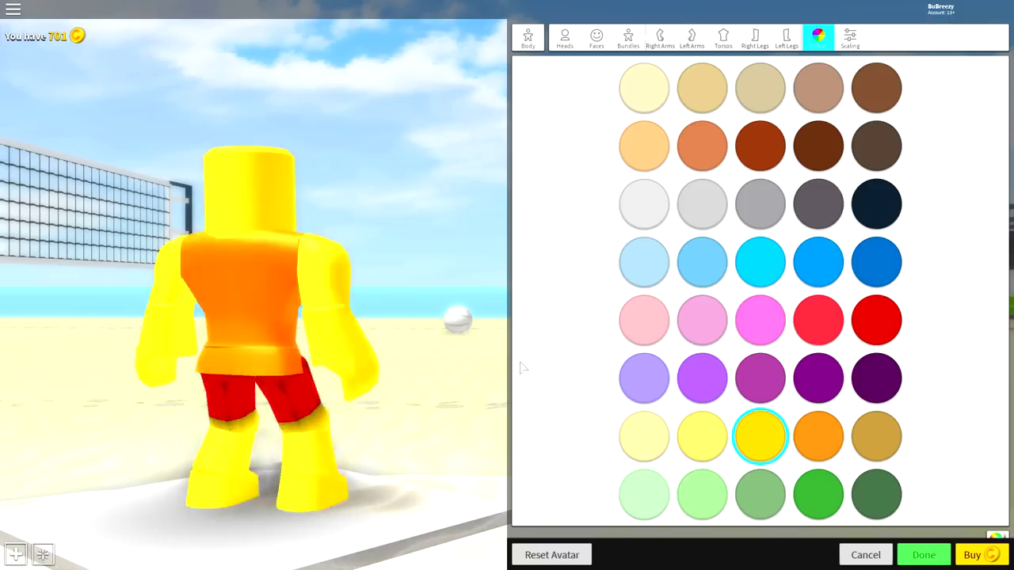
scroll(846, 403, down, 1)
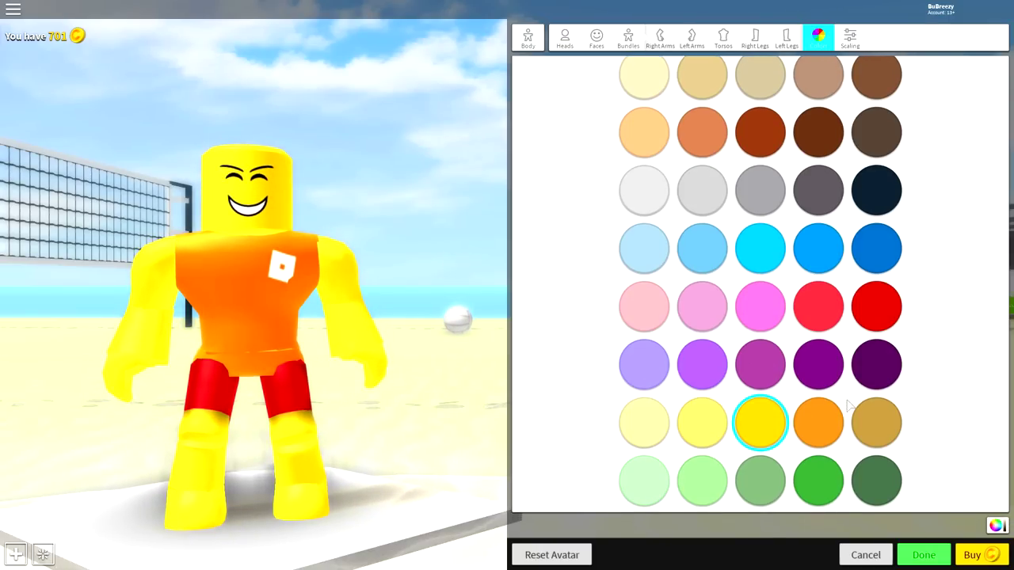
scroll(695, 430, up, 1)
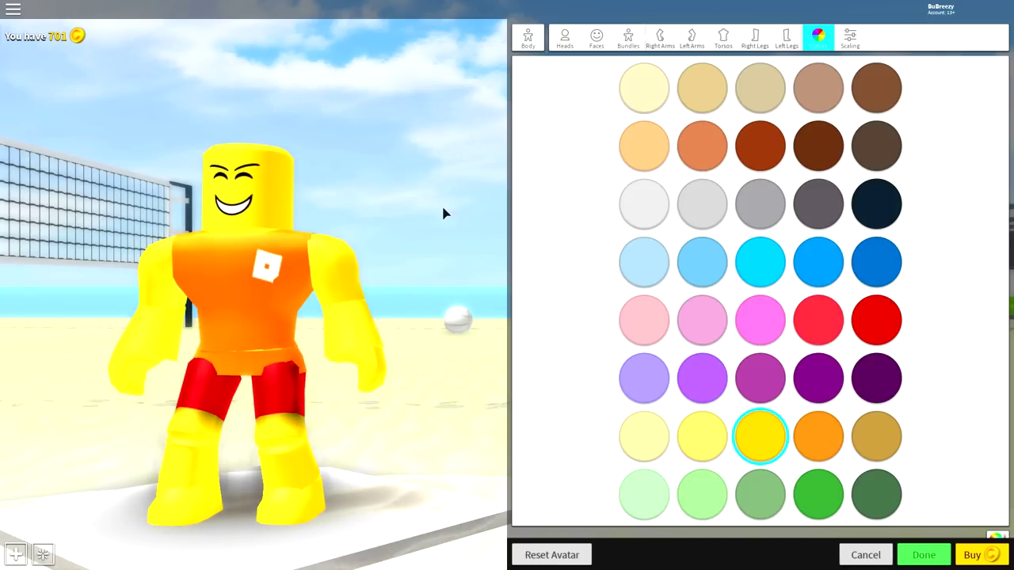
click(539, 37)
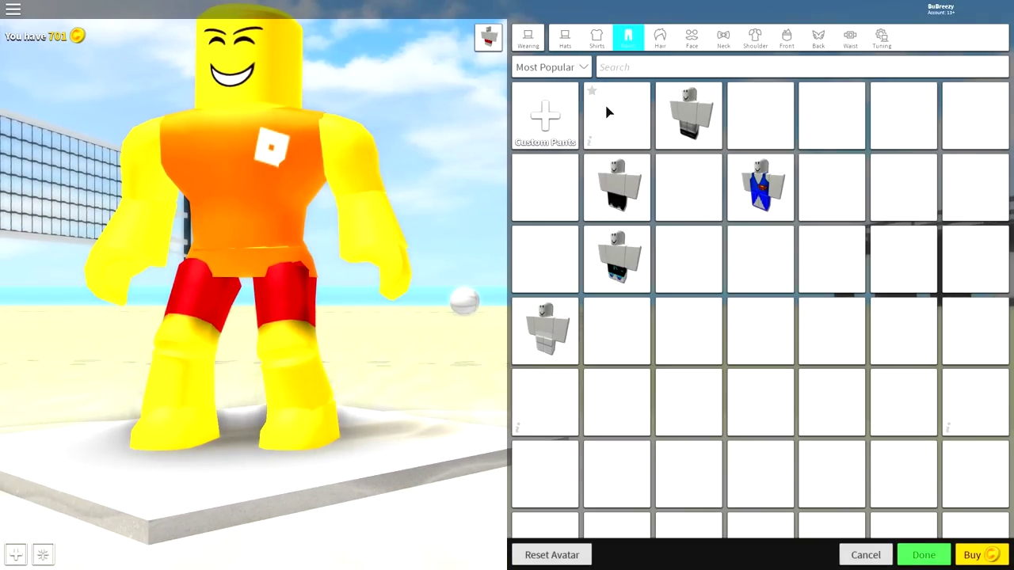
- Put on the light-blue custom pants with item ID 1851444
click(555, 144)
text(1851444)
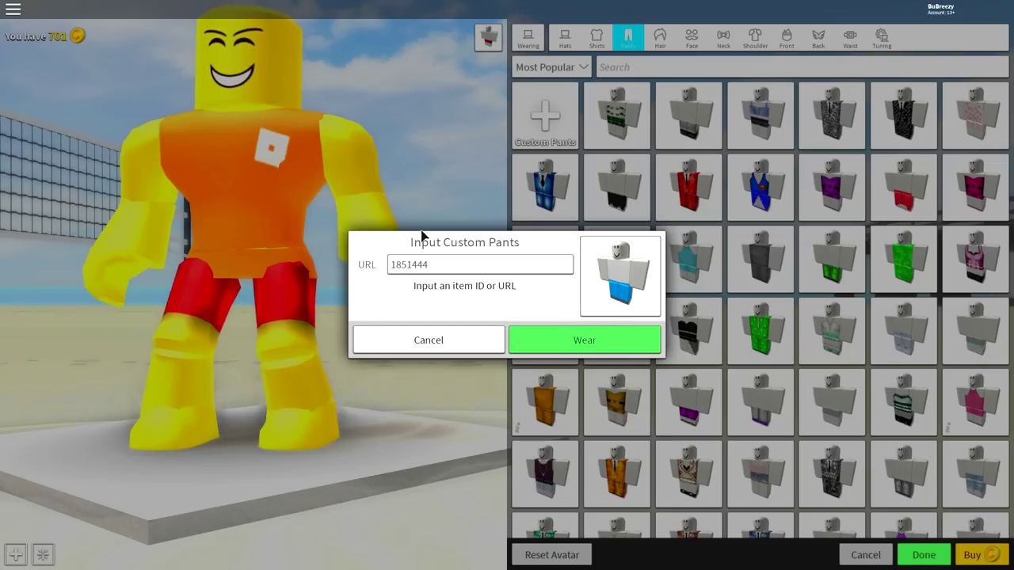
click(540, 339)
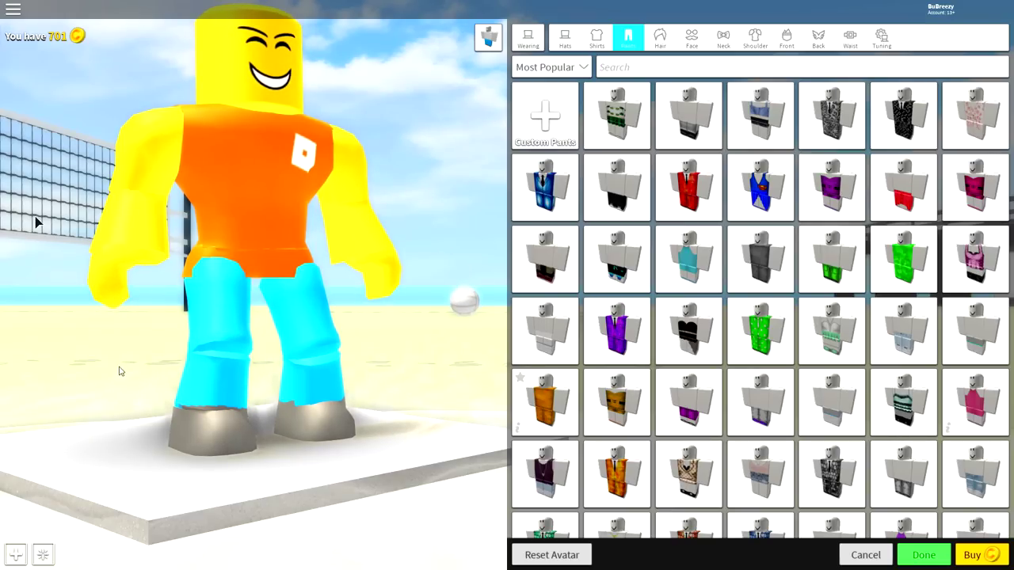
mouse_move(195, 423)
mouse_down()
mouse_move(301, 423)
mouse_move(868, 271)
mouse_move(326, 292)
mouse_move(256, 227)
mouse_move(114, 265)
mouse_move(273, 229)
mouse_move(433, 222)
mouse_up()
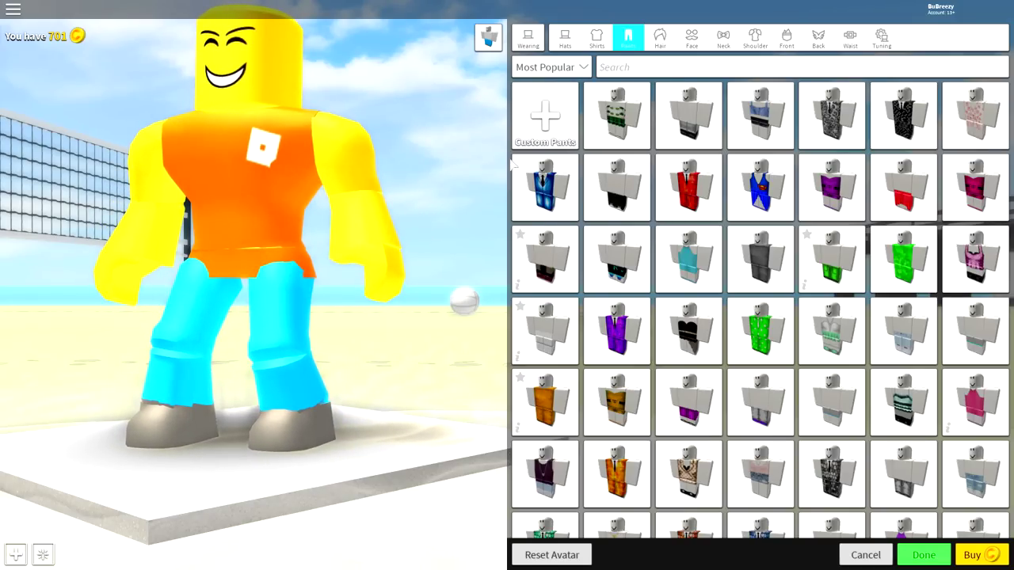
- Wear the white collared custom shirt with item ID 761994873
click(597, 36)
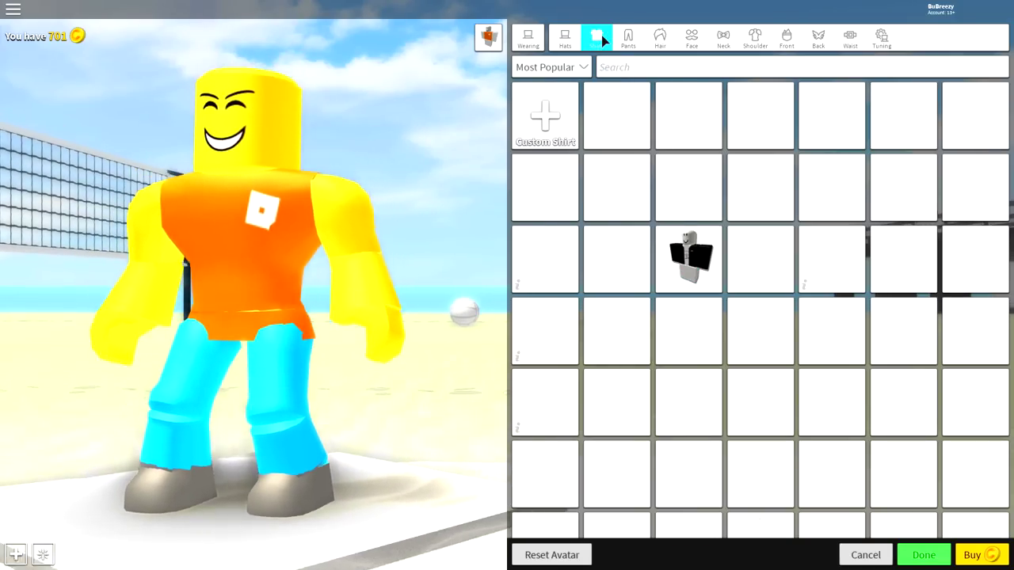
click(543, 111)
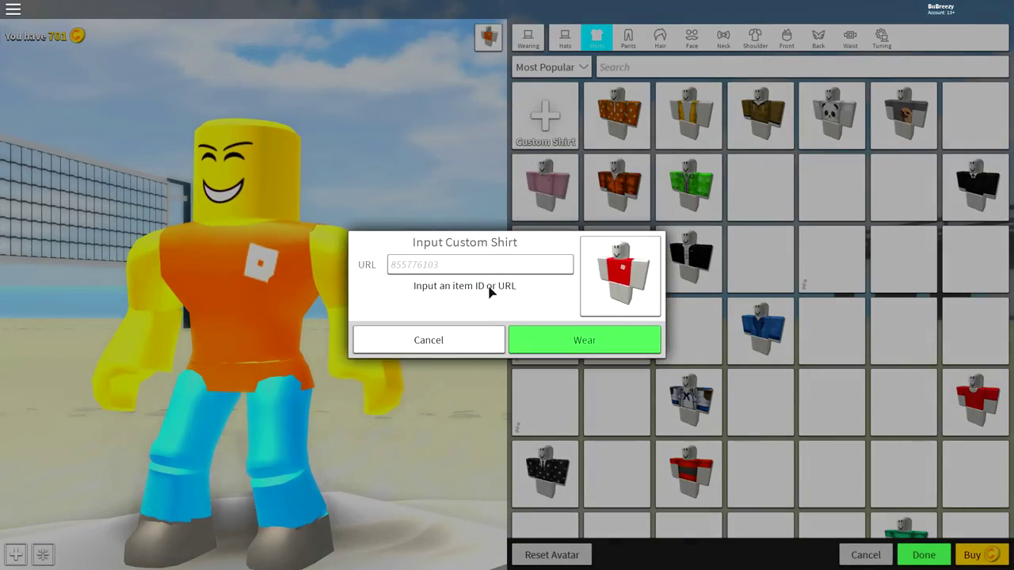
text(761994873)
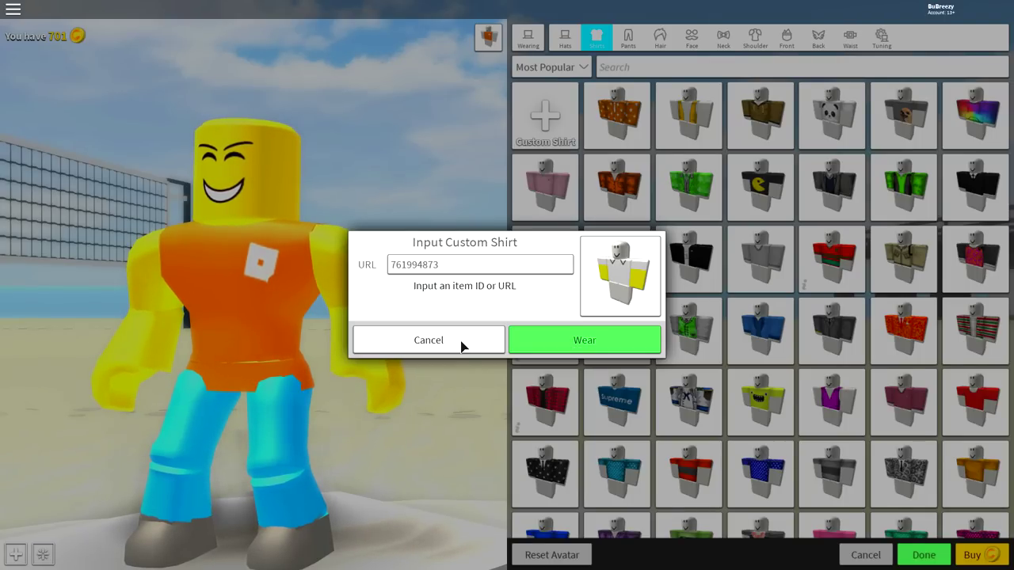
click(579, 339)
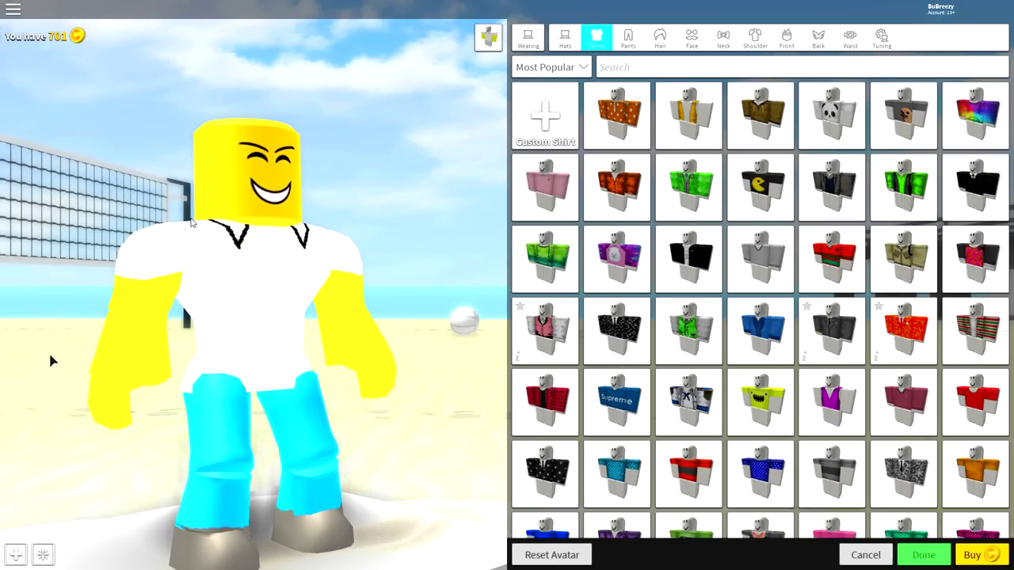
- Search faces for 'look at' and equip the wide-eyed smiling face
click(527, 40)
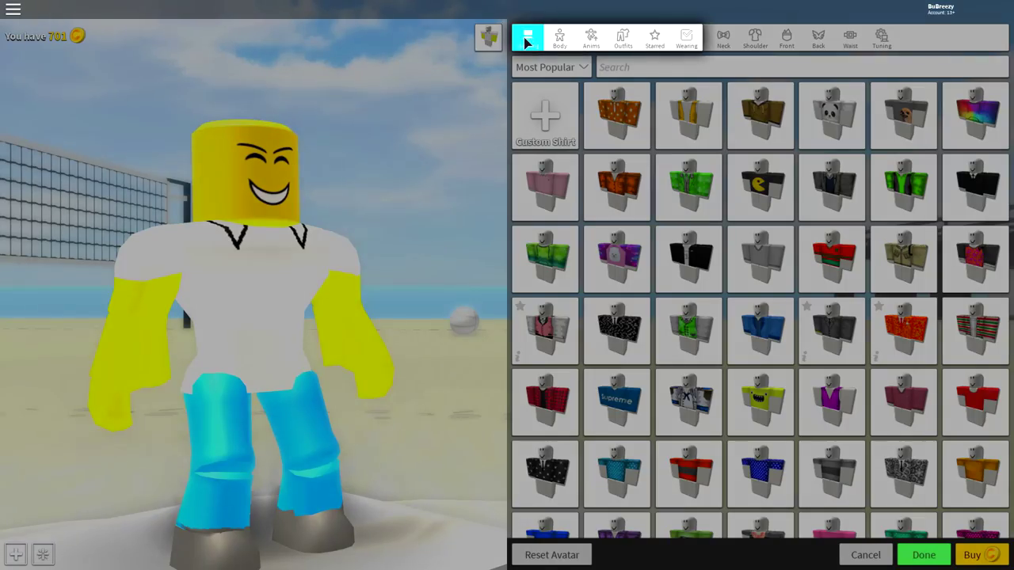
click(560, 37)
click(597, 36)
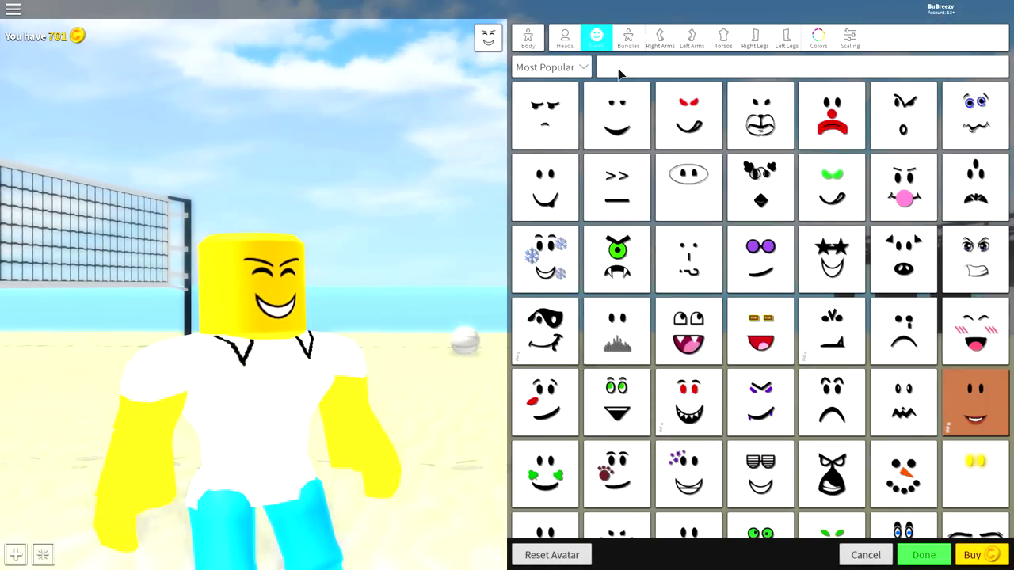
click(620, 70)
text(look at)
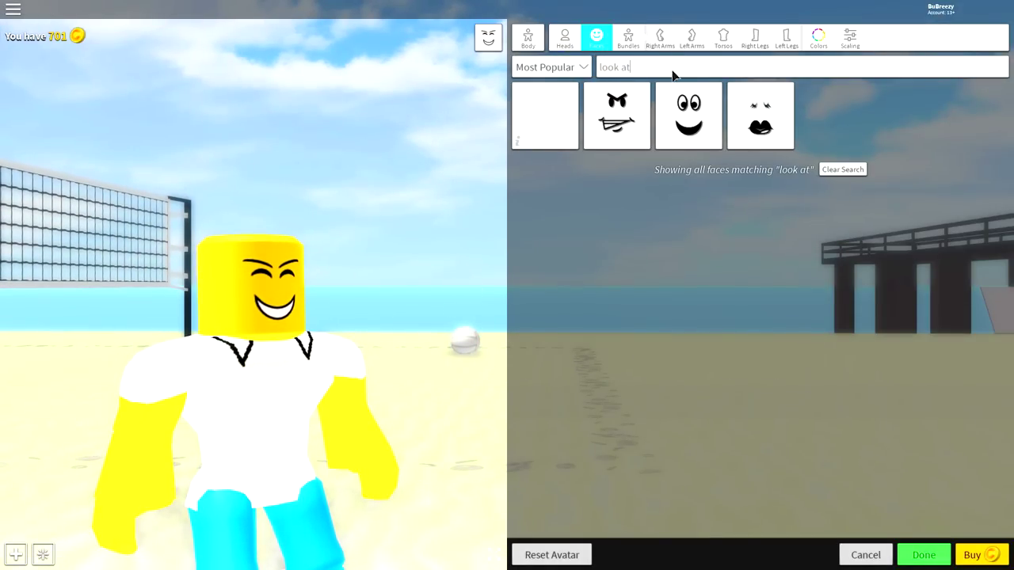
click(659, 133)
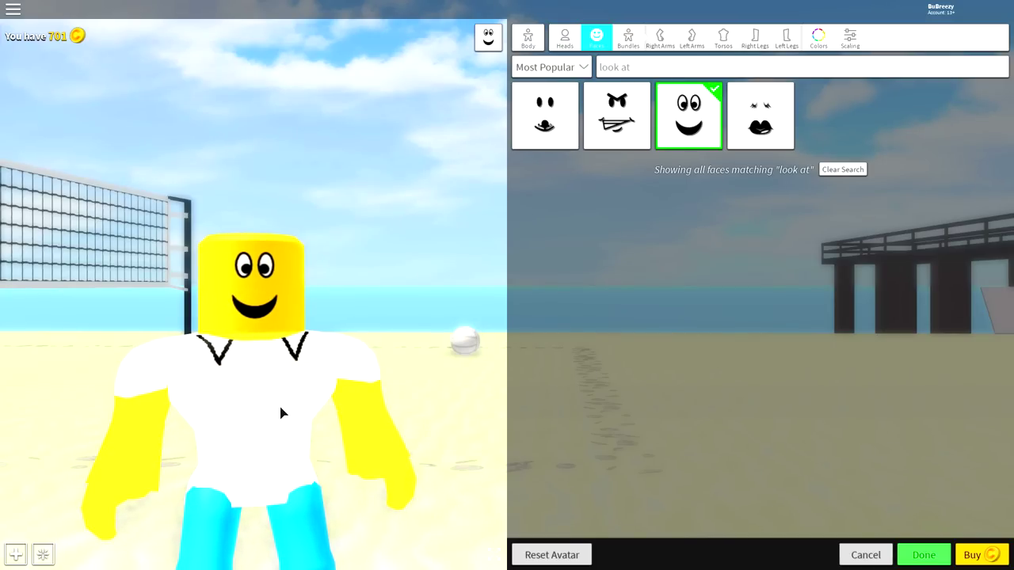
click(527, 43)
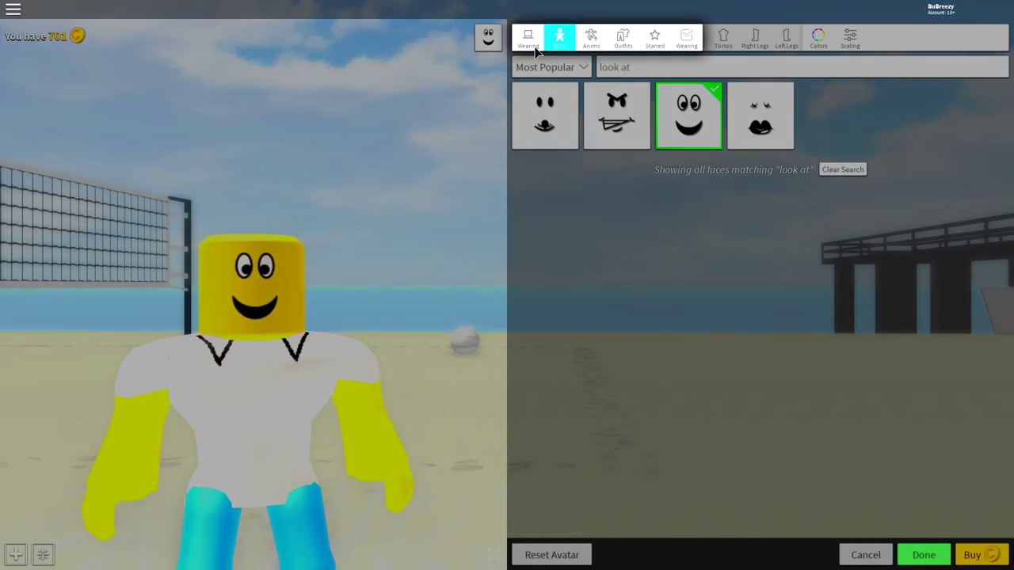
click(523, 49)
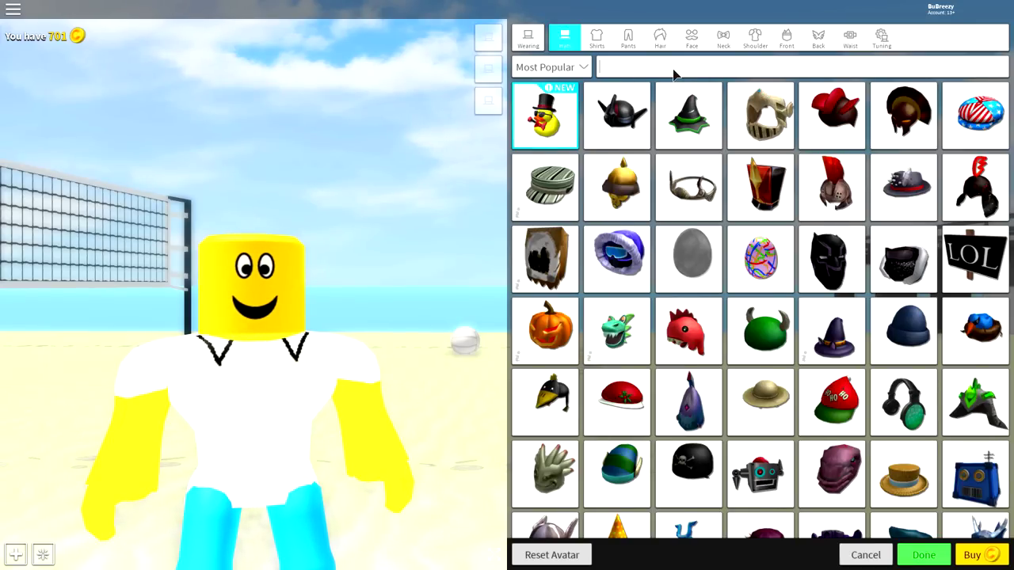
- Search hats for 'leftover' and put on the cracked brown egg
text(leftover)
key(Return)
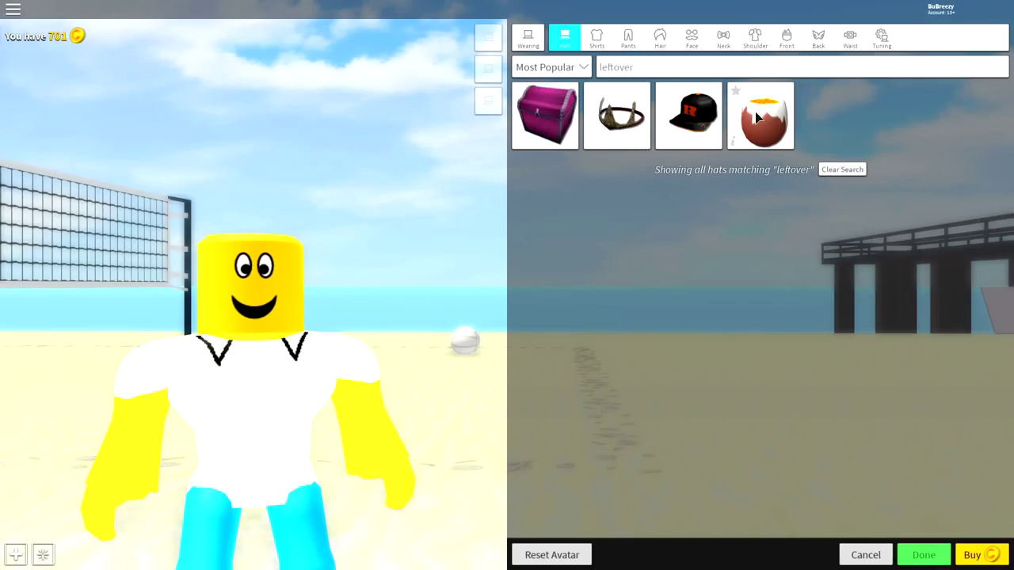
click(758, 116)
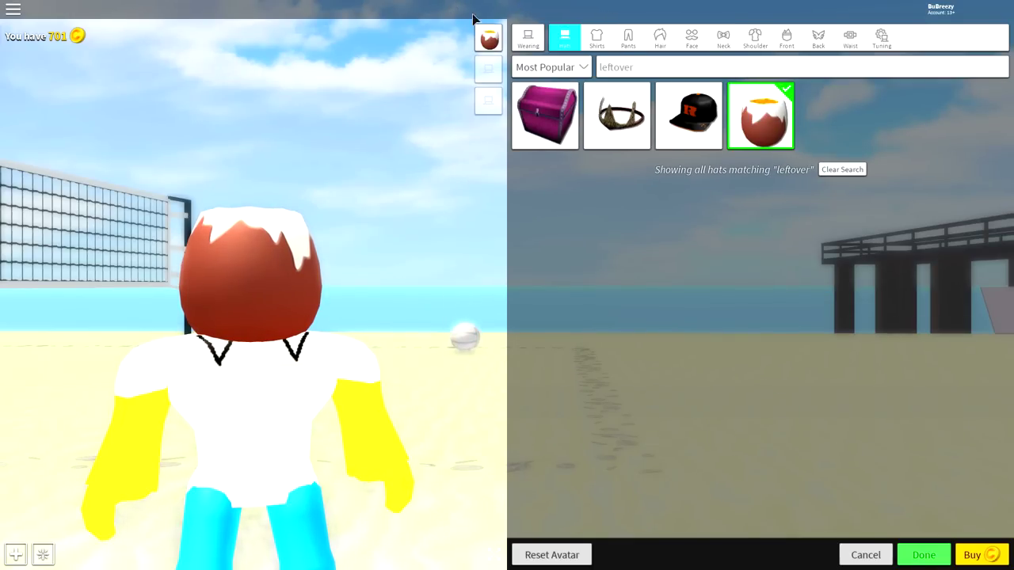
- Add the black cap found by searching hats for 'dodgy'
click(642, 69)
text(dodgy)
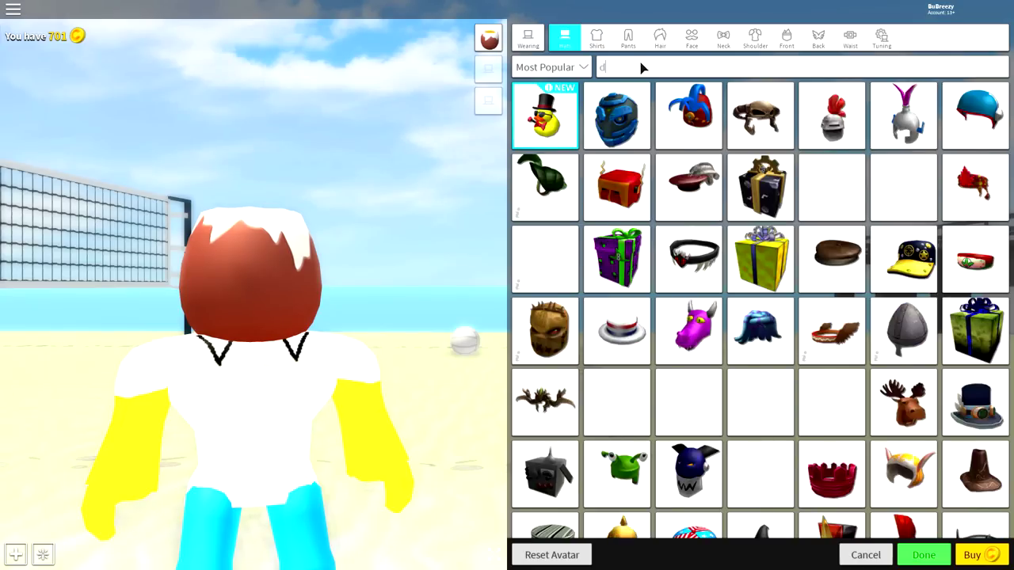
key(Return)
click(554, 123)
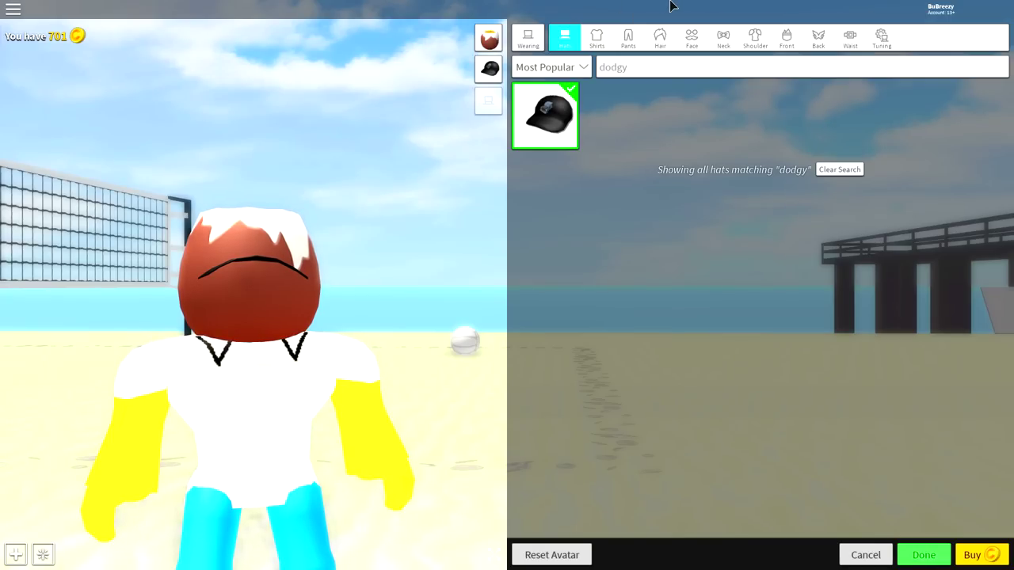
click(529, 40)
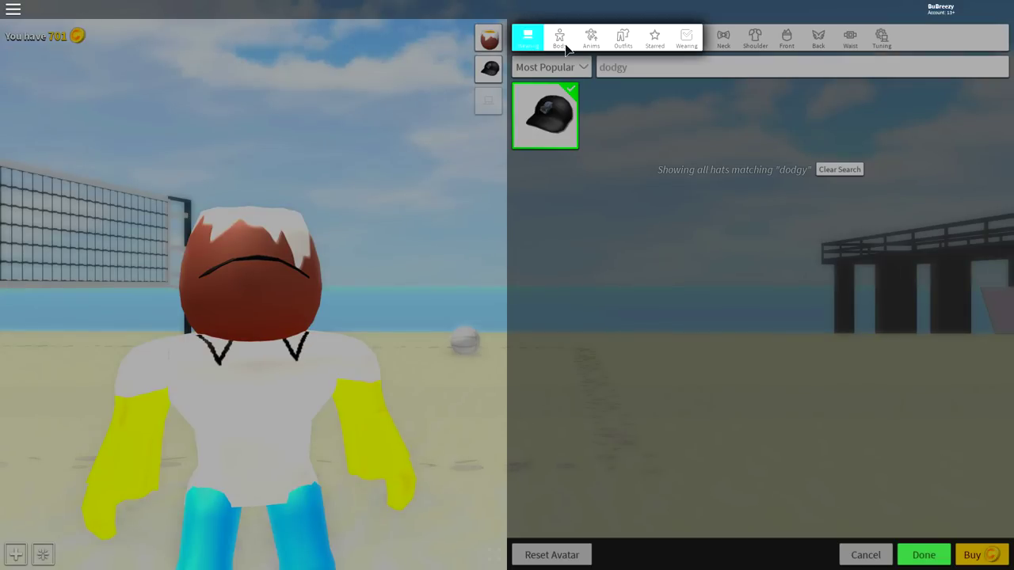
- Enlarge the avatar's head with the advanced Head Scale slider
click(561, 40)
click(851, 37)
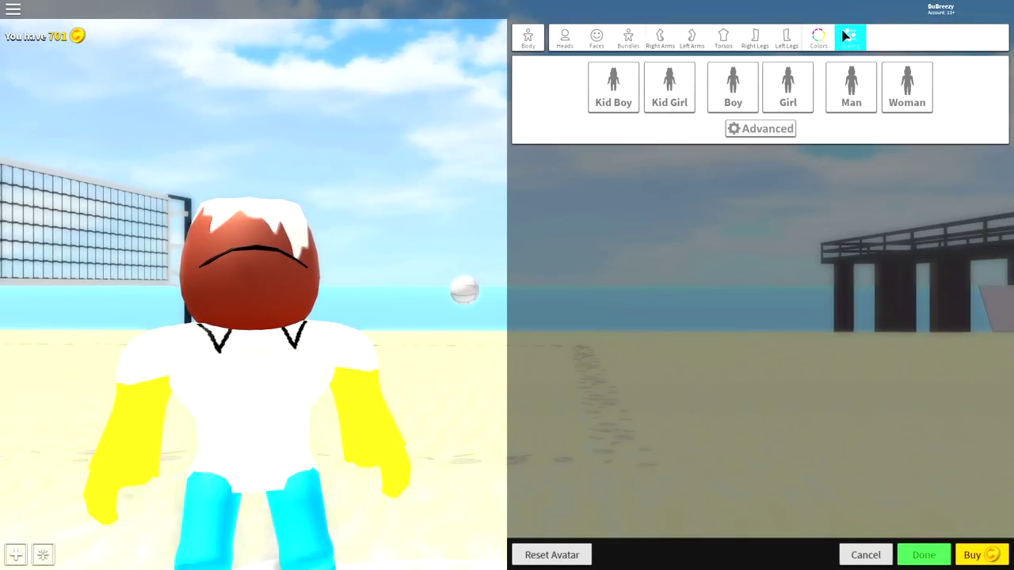
click(765, 130)
drag(692, 161, 735, 160)
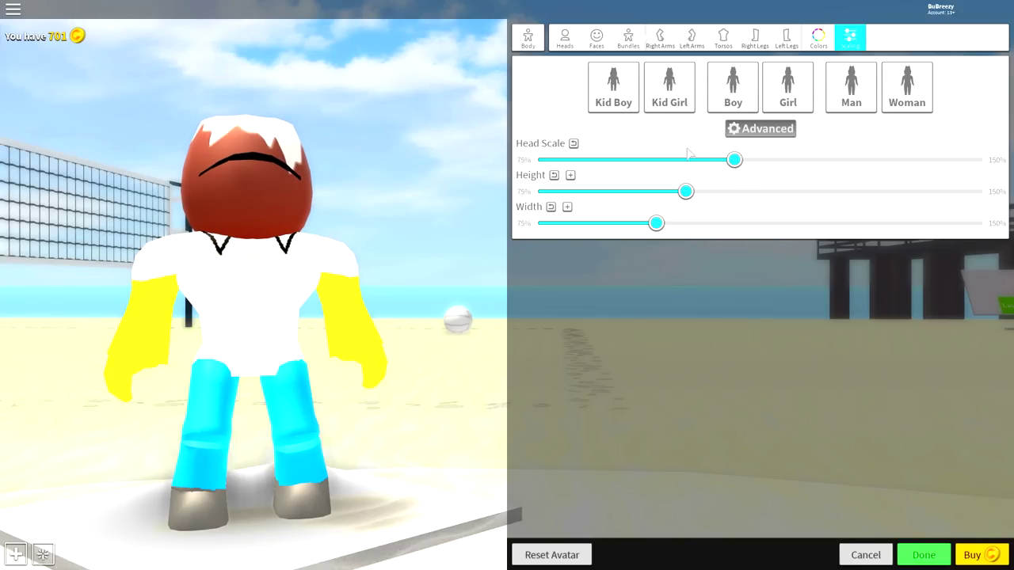
click(533, 41)
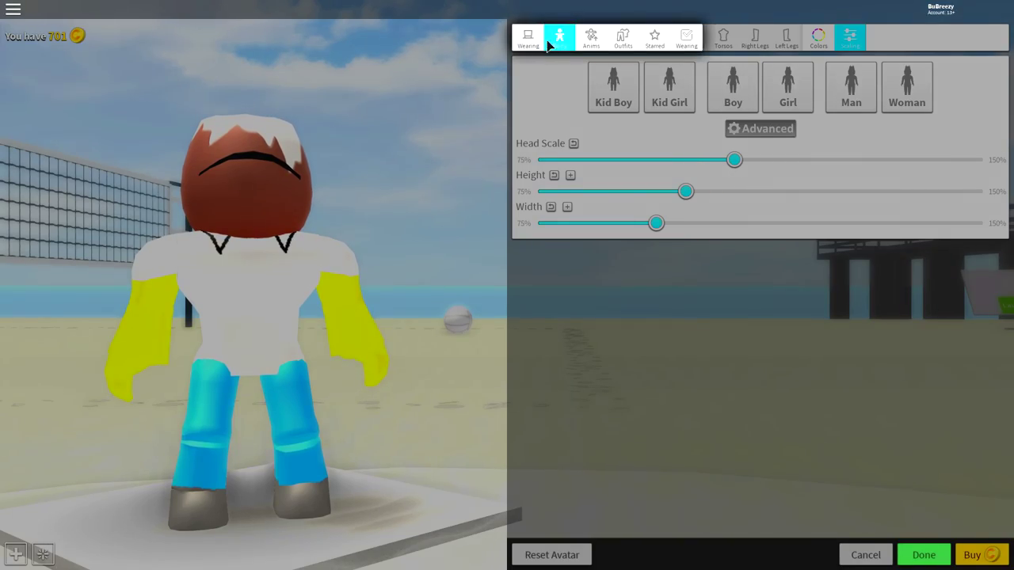
click(625, 39)
- Shrink both the cap and the egg to their smallest scale
click(882, 37)
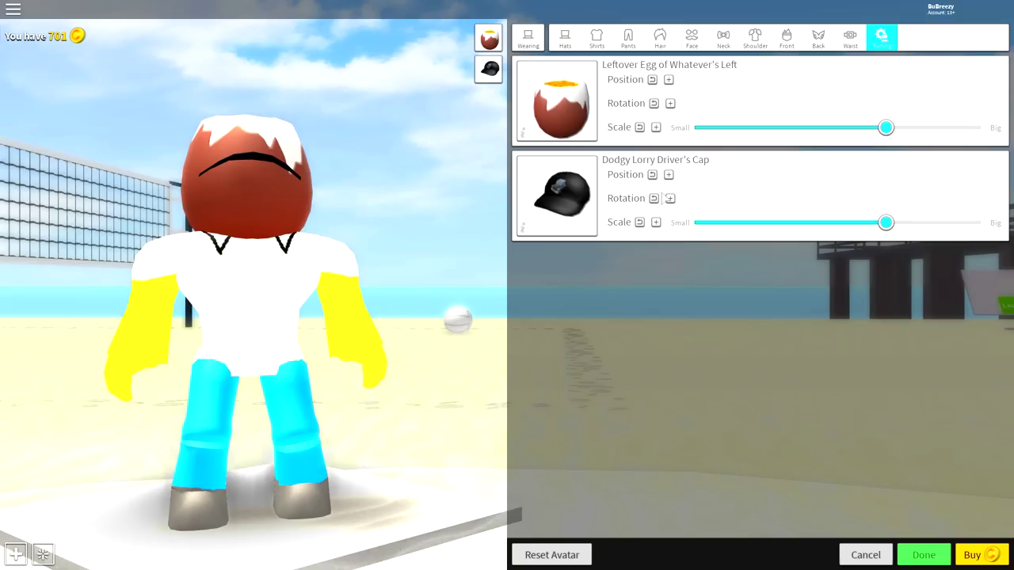
drag(884, 221, 566, 206)
drag(886, 128, 337, 106)
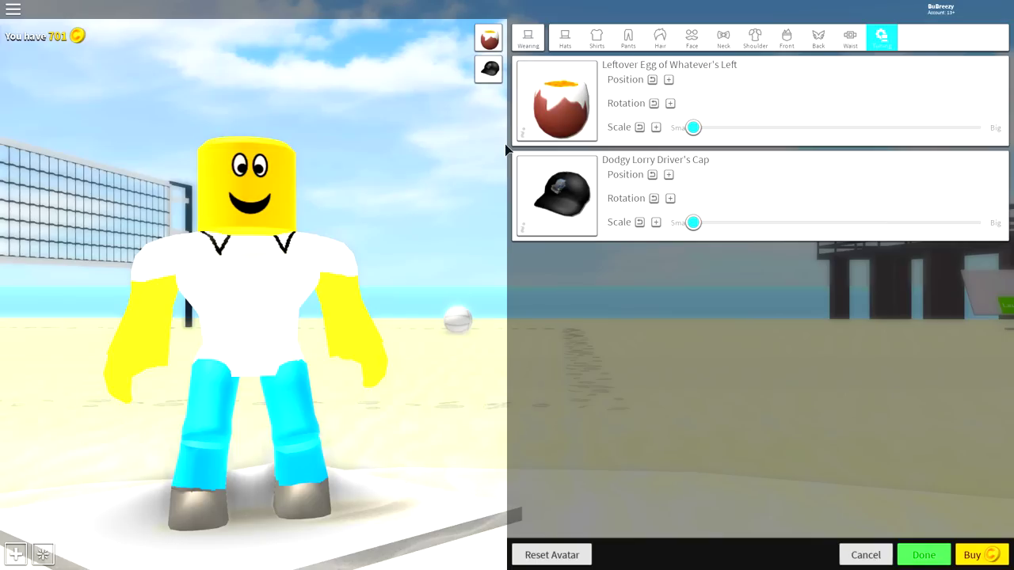
- Tilt the egg up, set it lower and forward over the face, and widen it
click(668, 80)
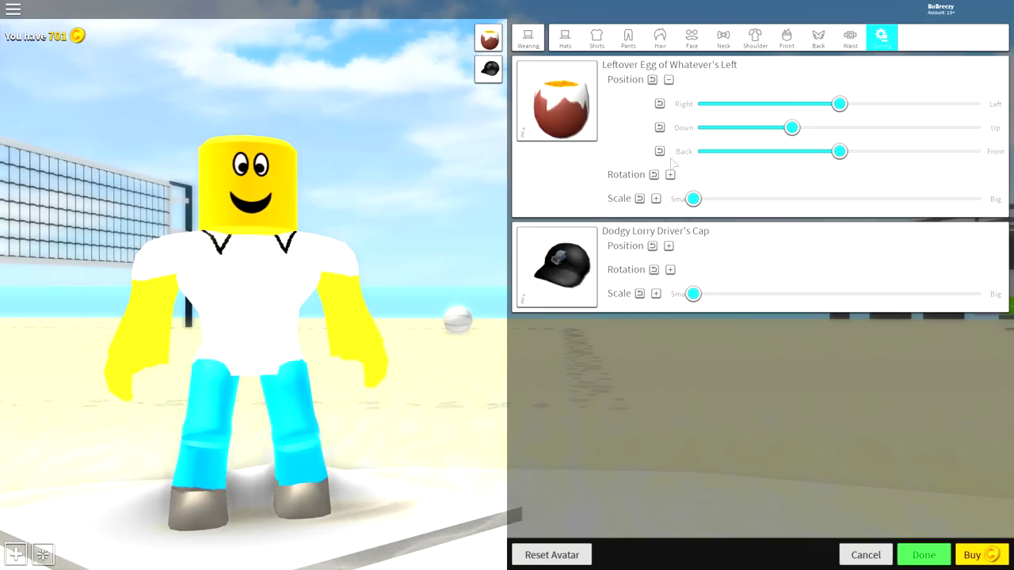
click(670, 174)
mouse_move(840, 227)
mouse_down()
mouse_move(697, 227)
mouse_move(986, 253)
mouse_up()
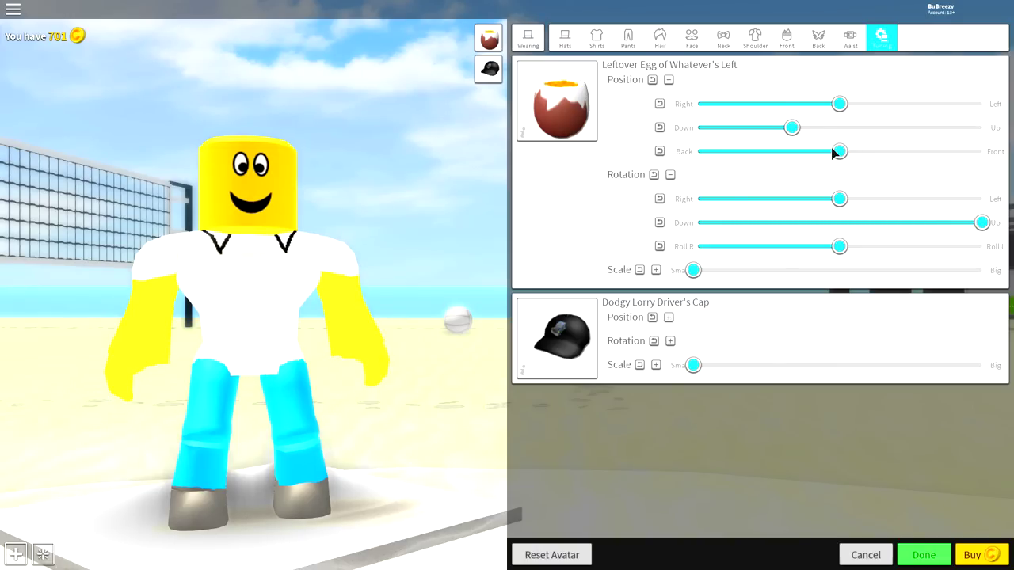
drag(833, 153, 896, 152)
mouse_move(793, 129)
mouse_down()
mouse_move(798, 139)
mouse_move(776, 148)
mouse_up()
mouse_move(893, 158)
mouse_down()
mouse_move(882, 154)
mouse_move(892, 154)
mouse_up()
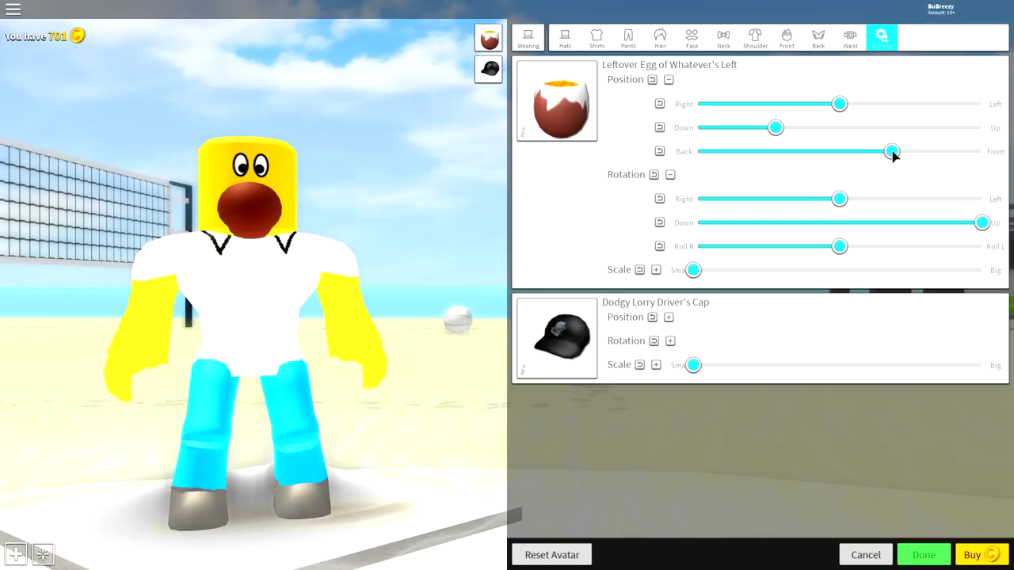
mouse_move(261, 206)
mouse_down()
mouse_move(491, 210)
mouse_move(256, 219)
mouse_move(373, 221)
mouse_up()
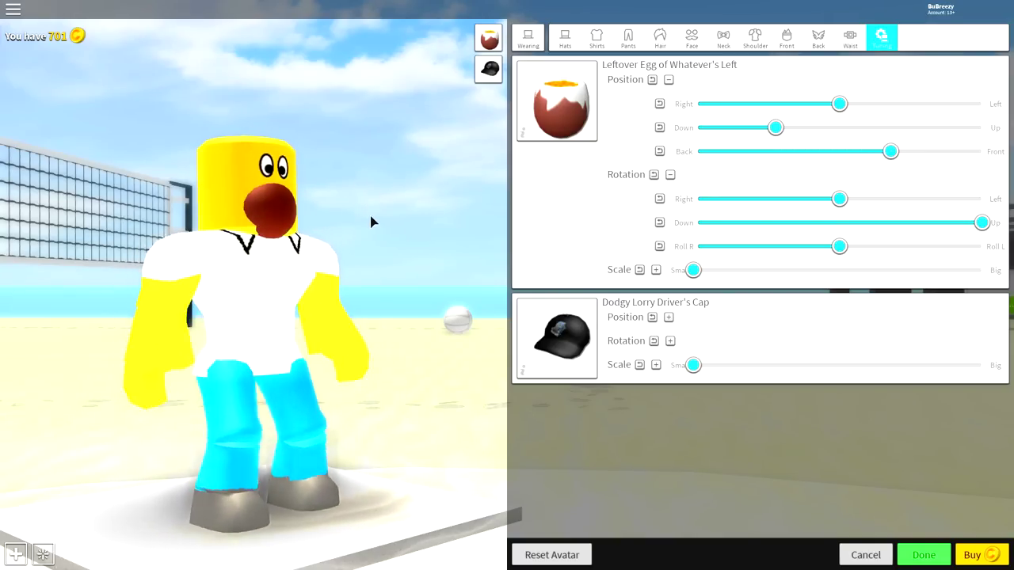
click(656, 270)
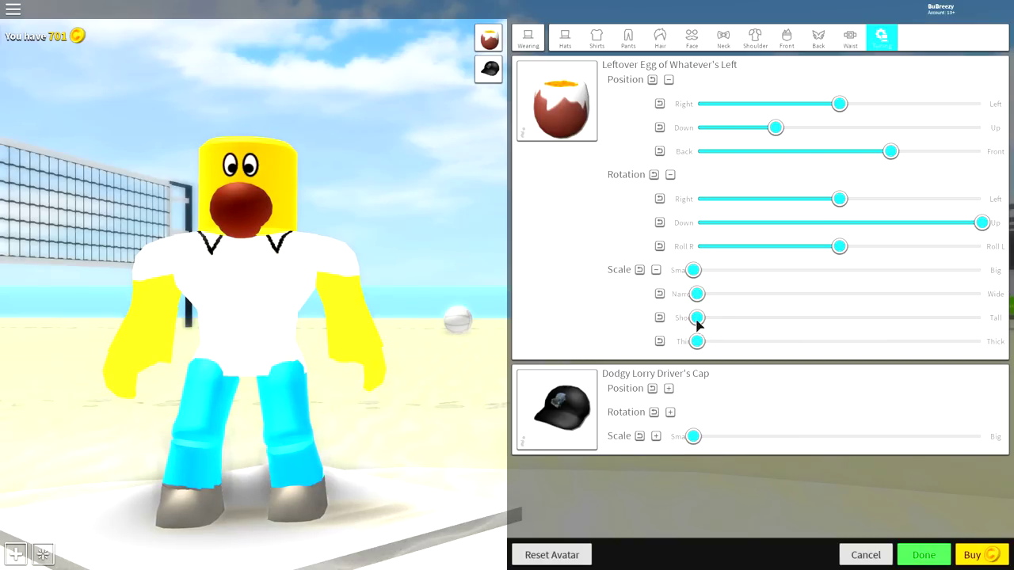
drag(694, 303, 740, 297)
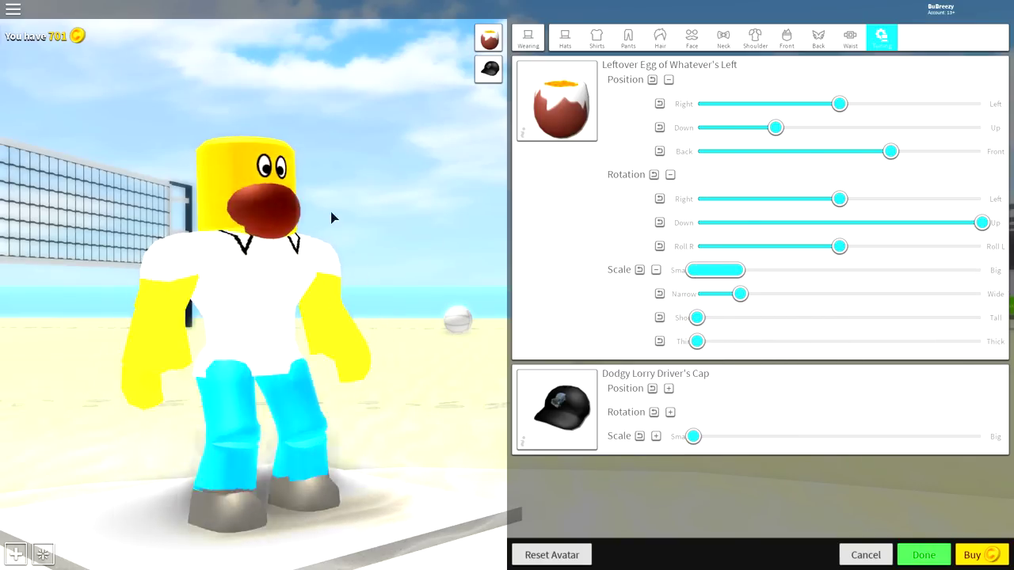
drag(335, 217, 497, 212)
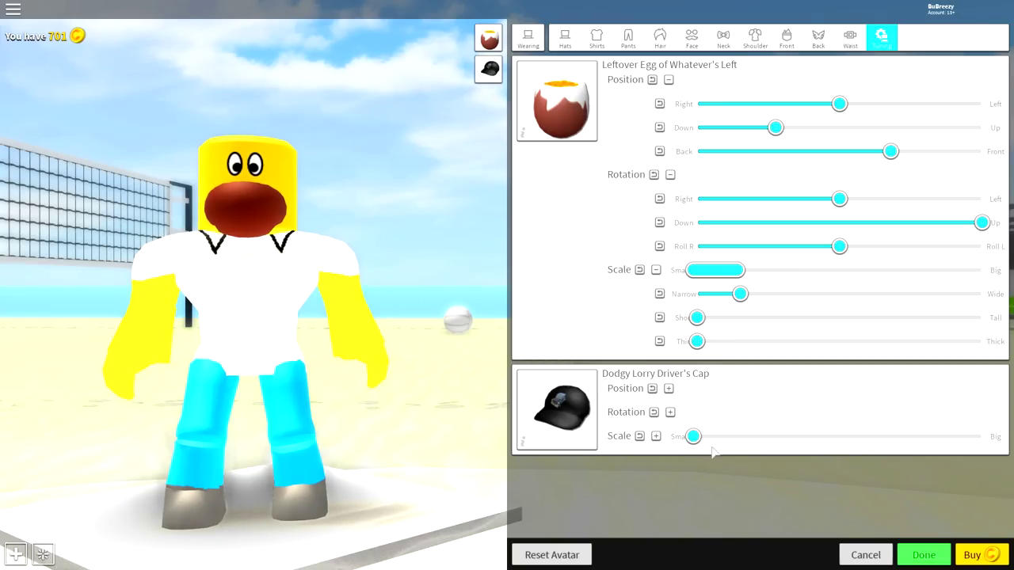
- Lower the cap, shift it slightly forward, and widen it with the Scale slider
click(669, 388)
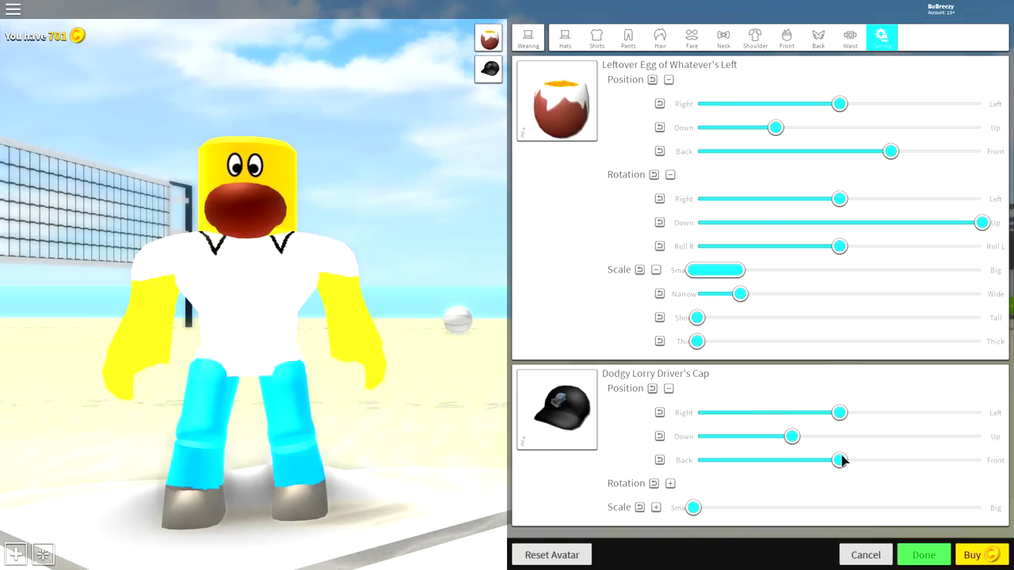
drag(840, 460, 867, 460)
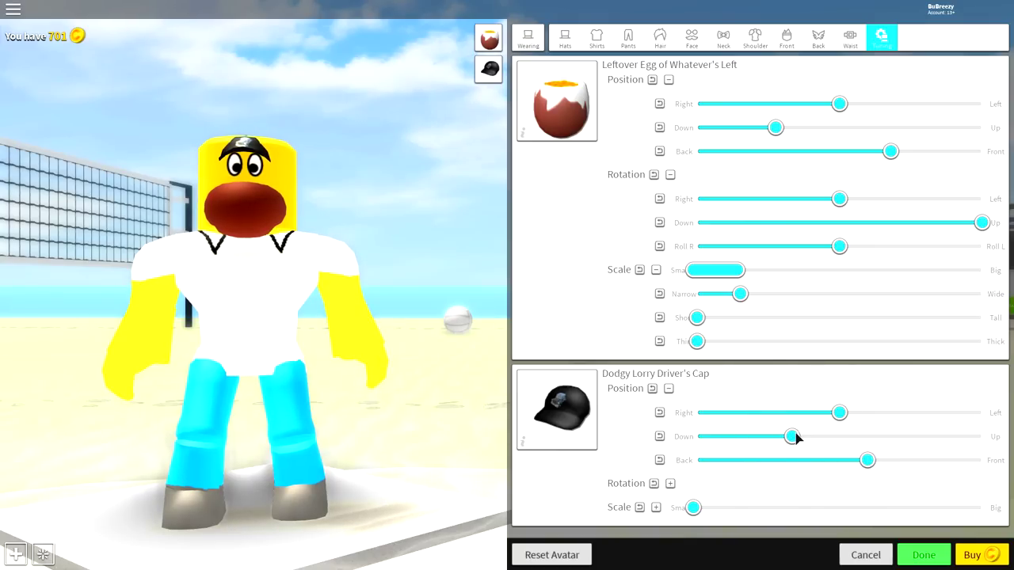
drag(795, 438, 730, 450)
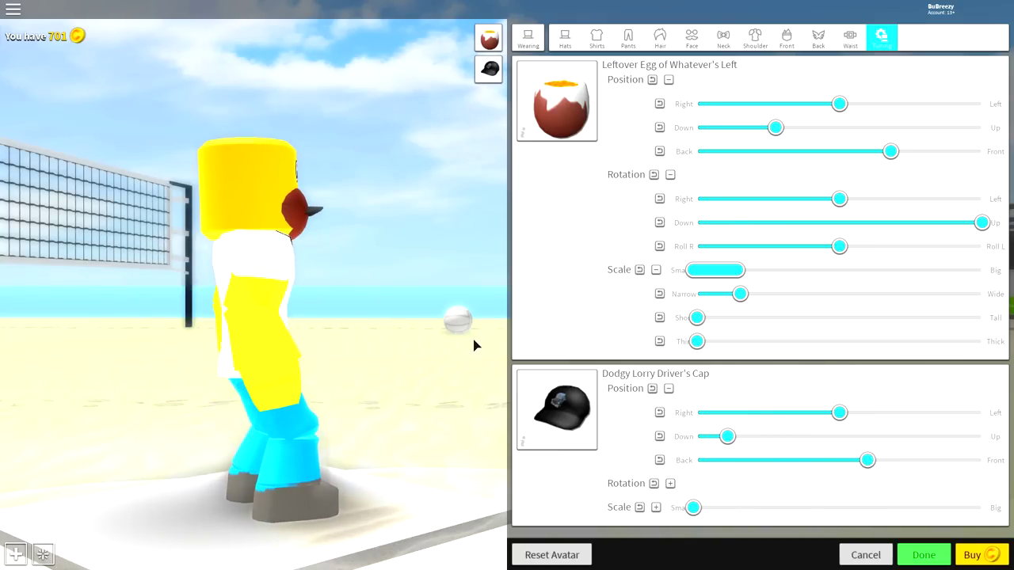
drag(869, 467, 858, 469)
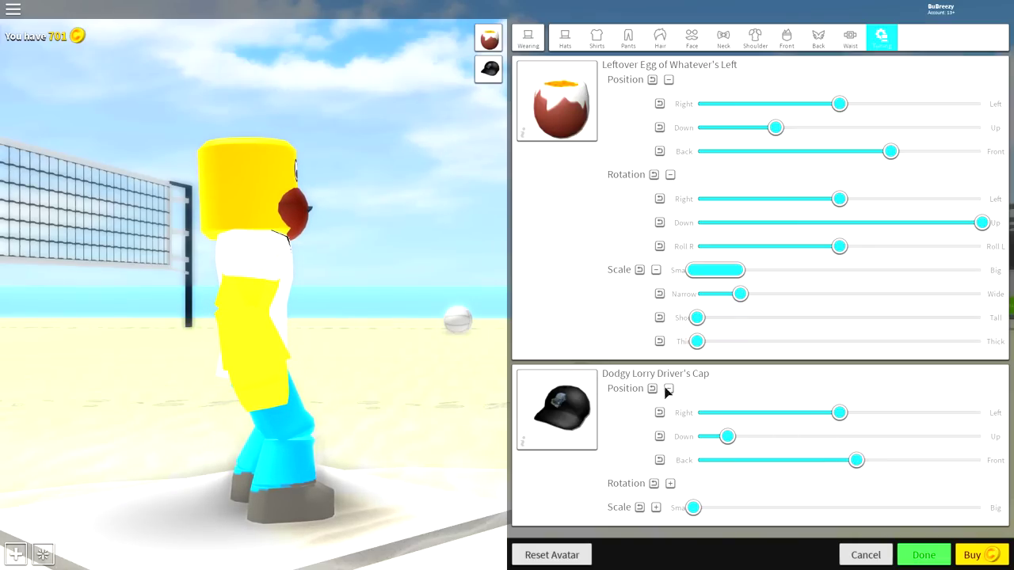
click(656, 510)
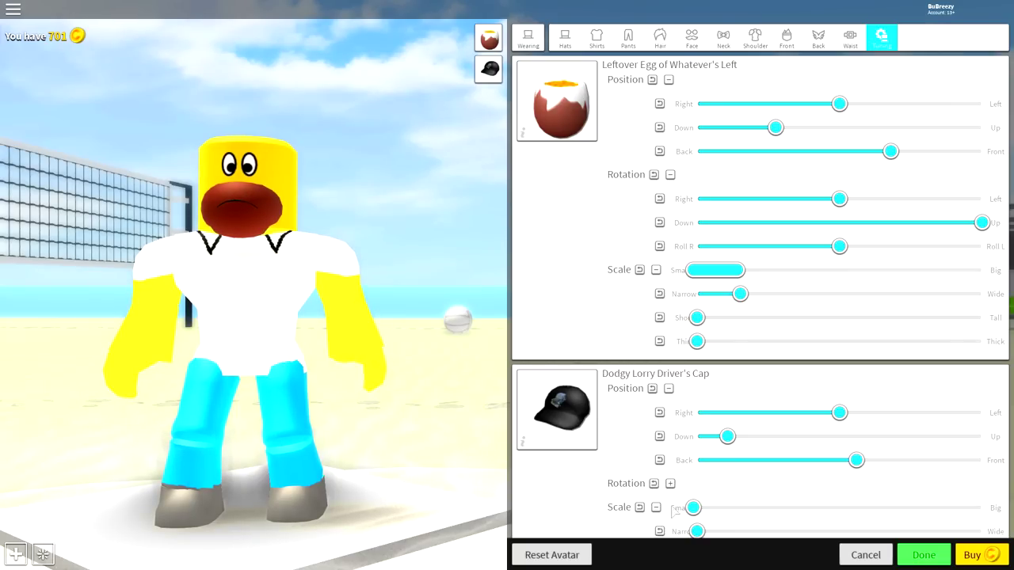
scroll(736, 465, down, 1)
drag(697, 469, 743, 473)
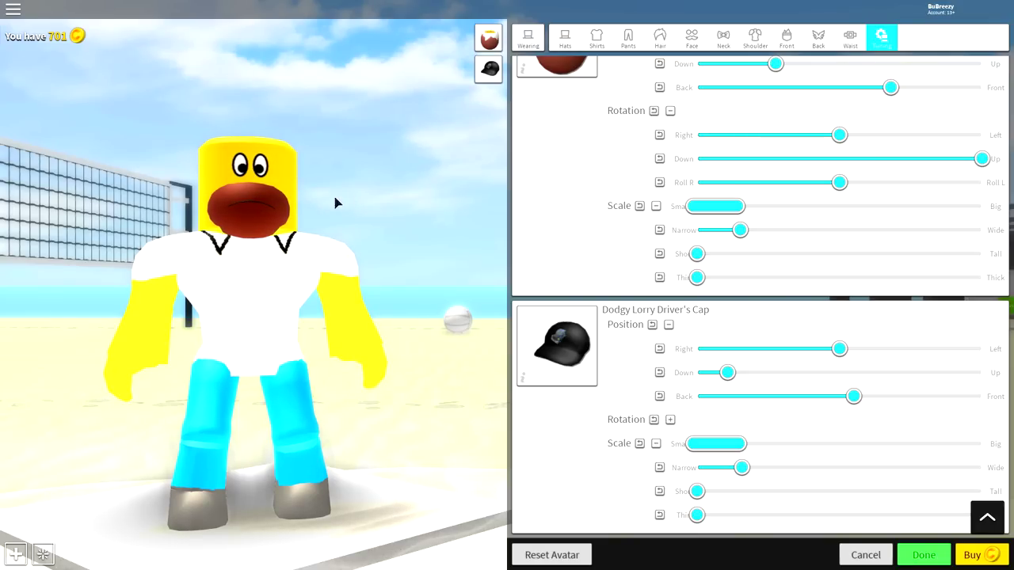
- Equip the yellow Frenemy shoulder accessory found with 'fren' and shrink it to minimum scale
click(754, 35)
text(fren)
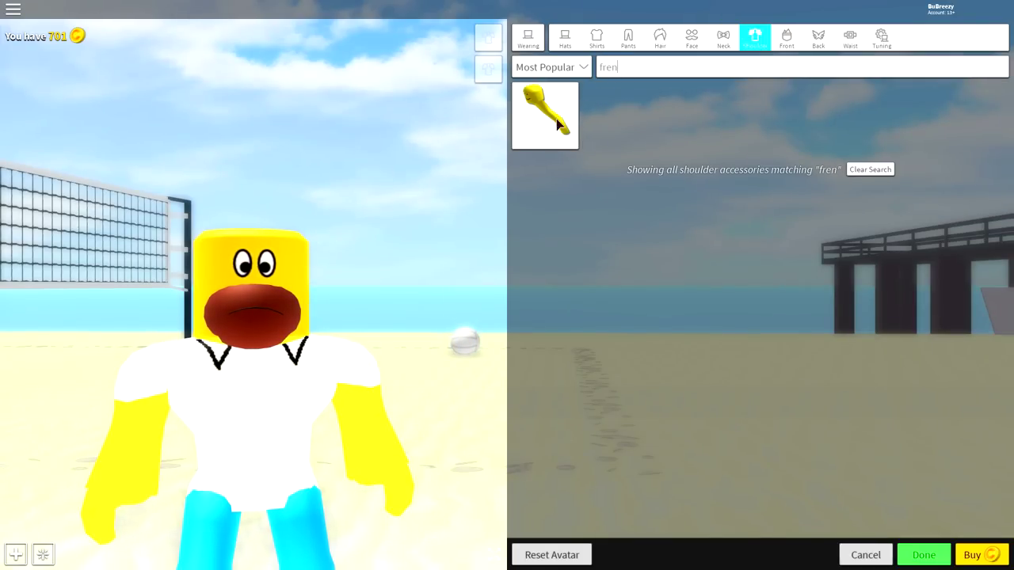
click(568, 115)
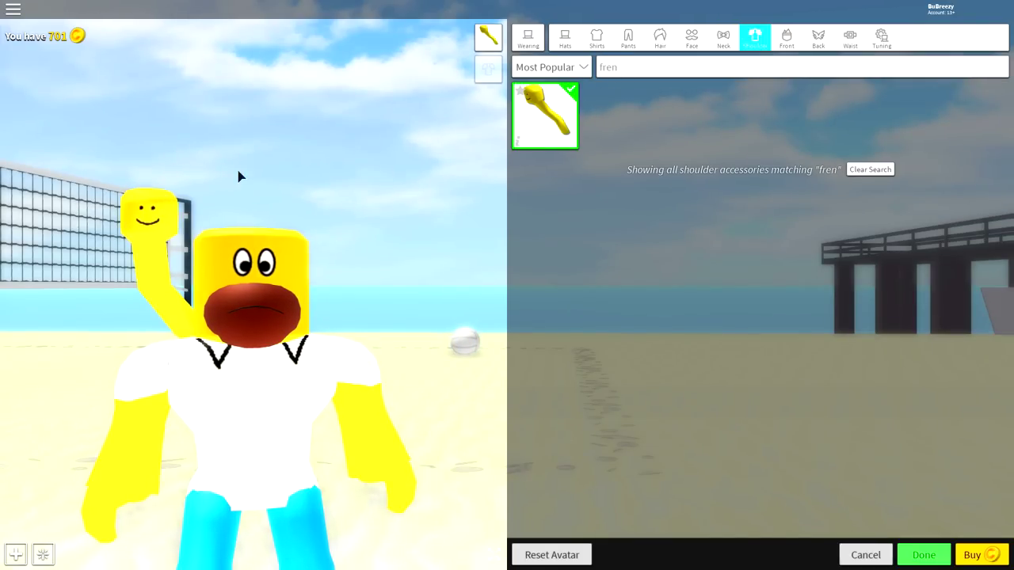
click(883, 38)
click(892, 317)
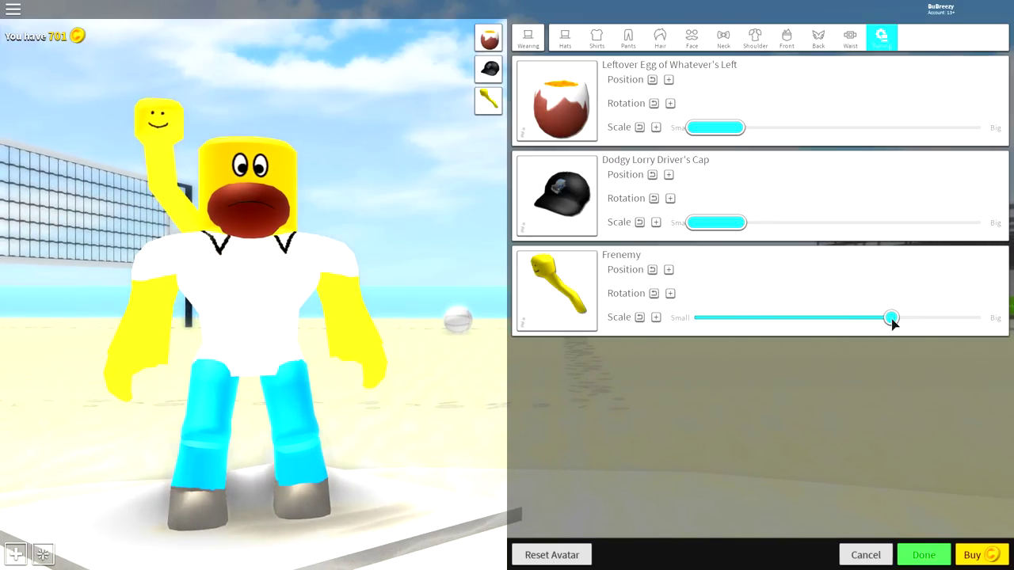
drag(891, 318, 499, 316)
- Move the Frenemy accessory forward and tilt it downward using the position and rotation sliders
click(668, 269)
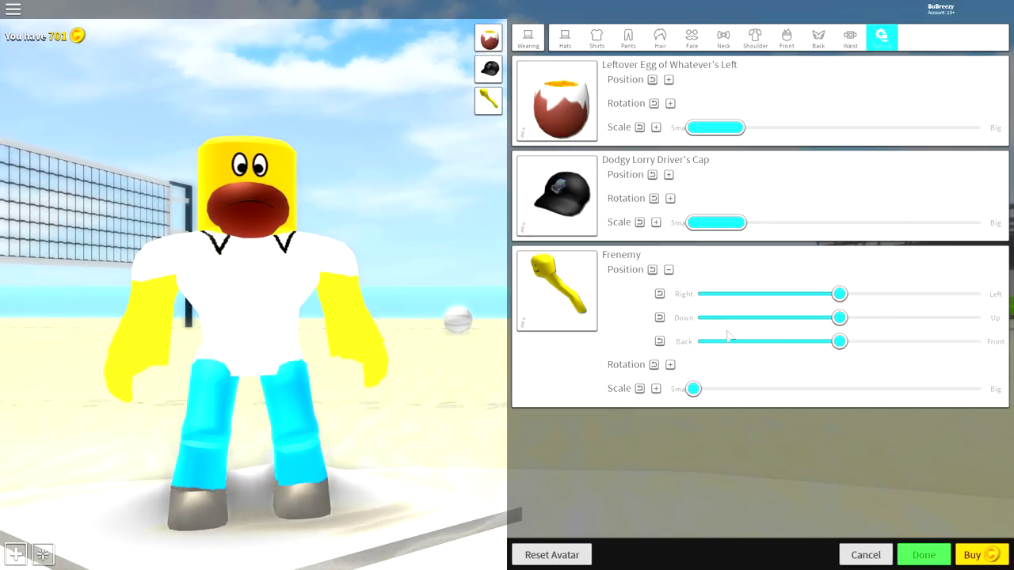
click(670, 364)
drag(843, 340, 940, 342)
drag(842, 412, 733, 402)
drag(349, 321, 469, 349)
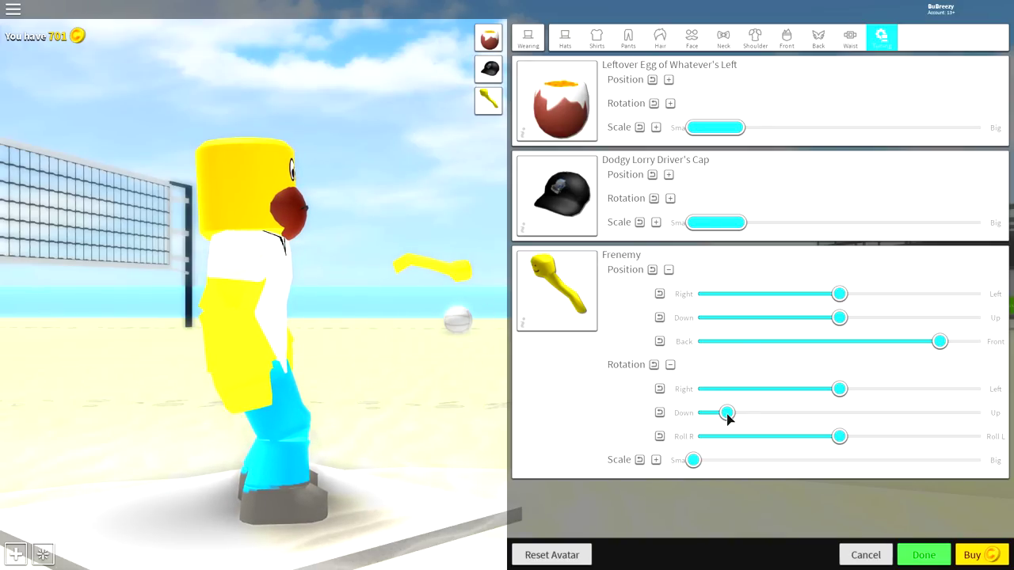
drag(729, 415, 712, 421)
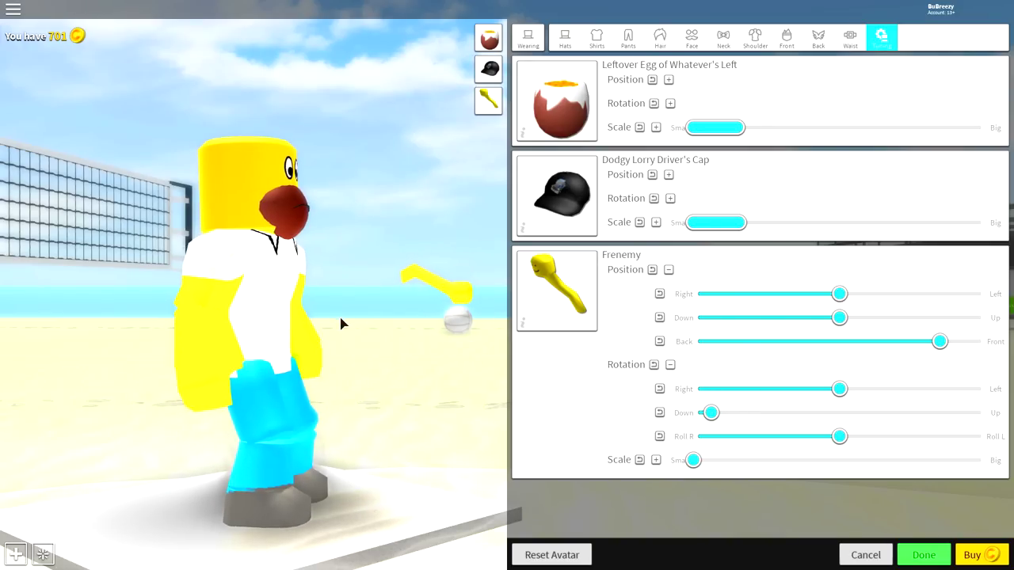
- Bring the yellow accessory back and raise it to nose height, checking it from the side
drag(474, 296, 202, 333)
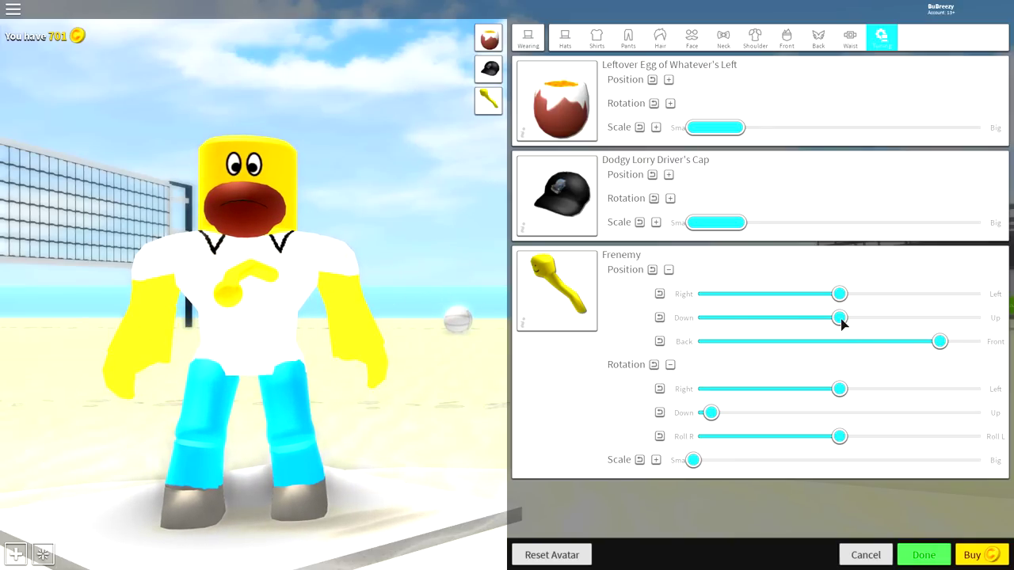
mouse_move(950, 346)
mouse_down()
mouse_move(848, 356)
mouse_move(698, 344)
mouse_move(754, 369)
mouse_move(774, 364)
mouse_up()
drag(840, 320, 940, 320)
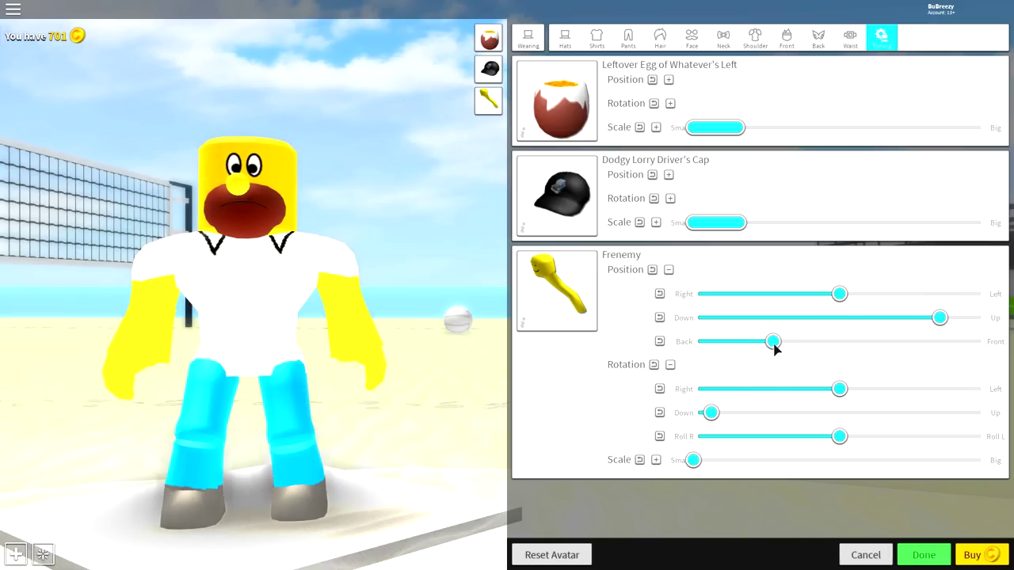
drag(492, 277, 435, 267)
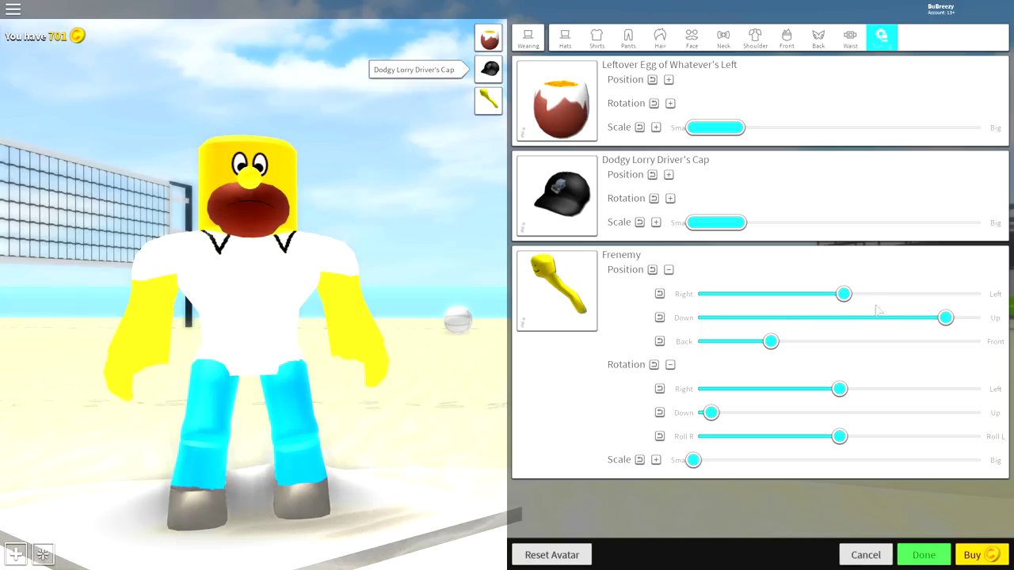
click(335, 313)
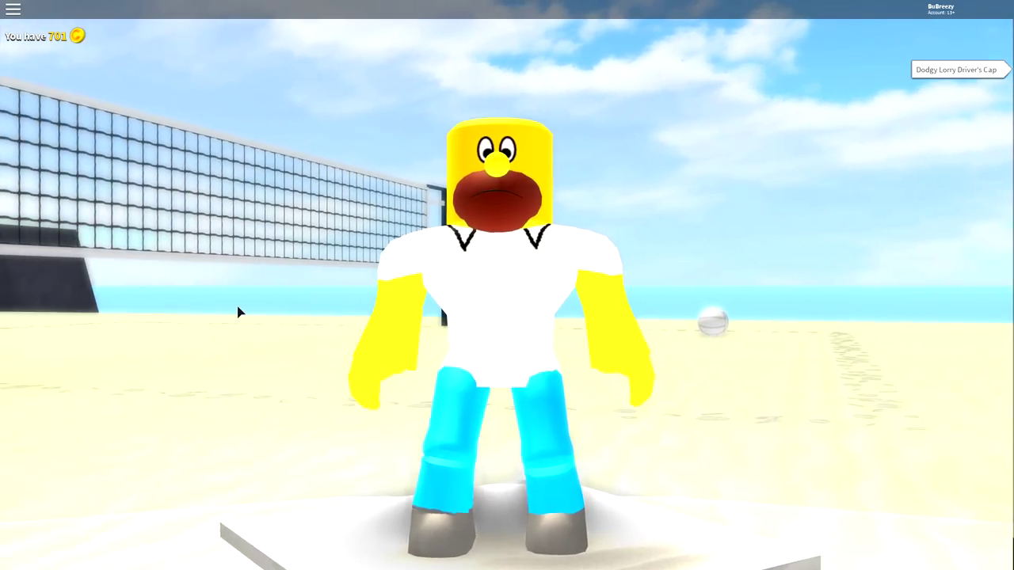
click(518, 378)
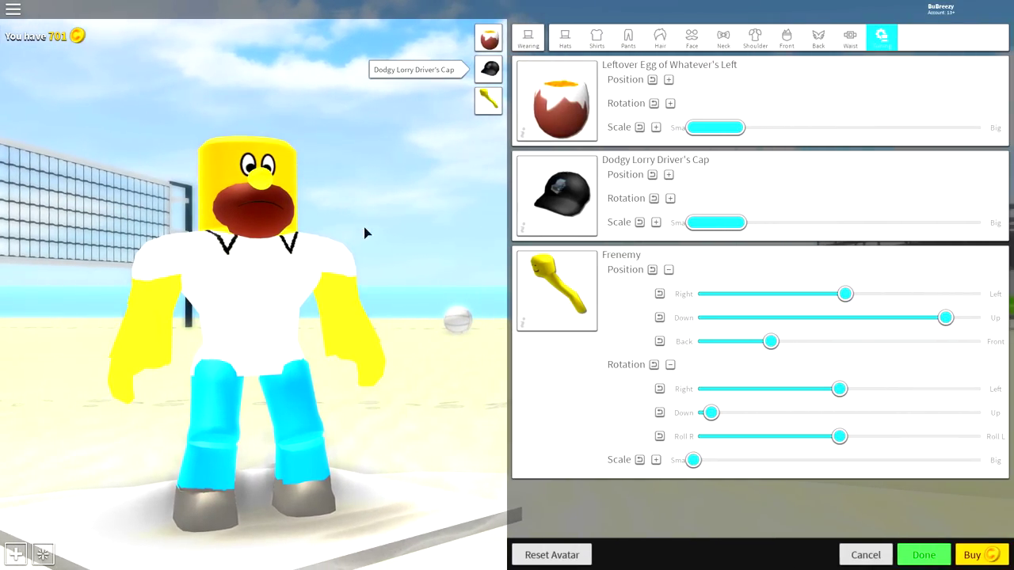
click(691, 38)
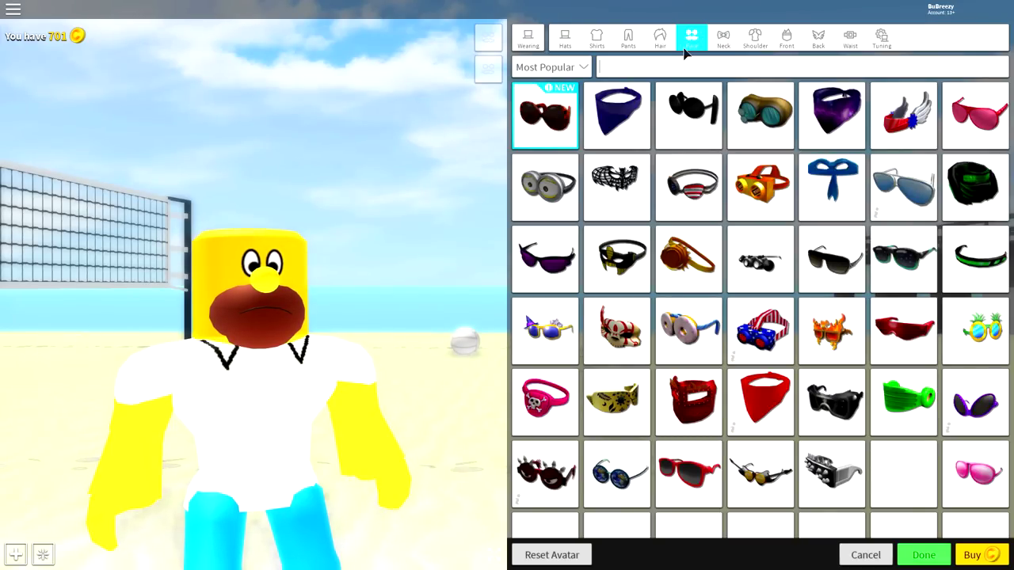
- Equip the Steam of Columbia face accessory found with 'steam of' and shrink it
click(672, 63)
text(steam of)
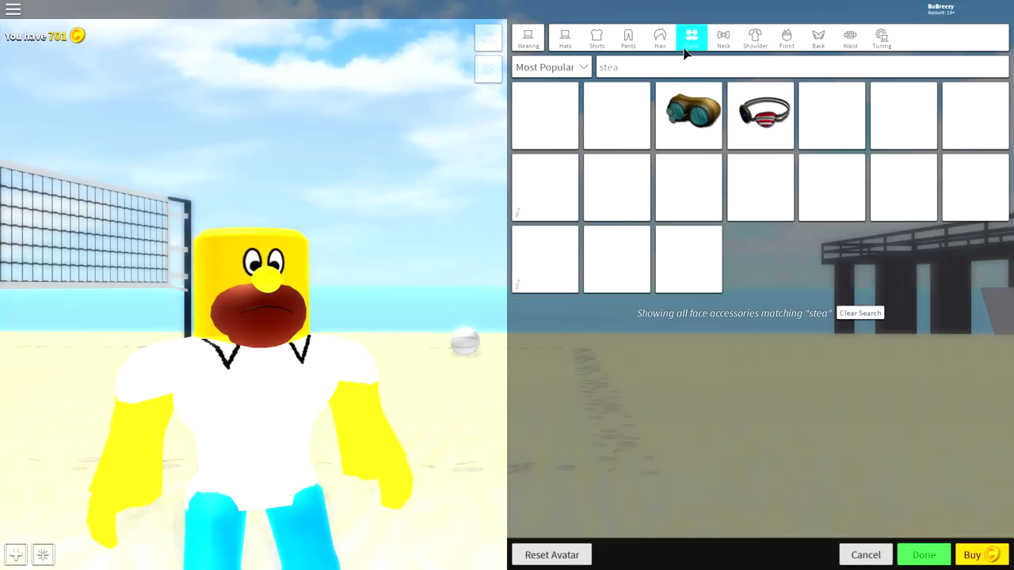
click(545, 115)
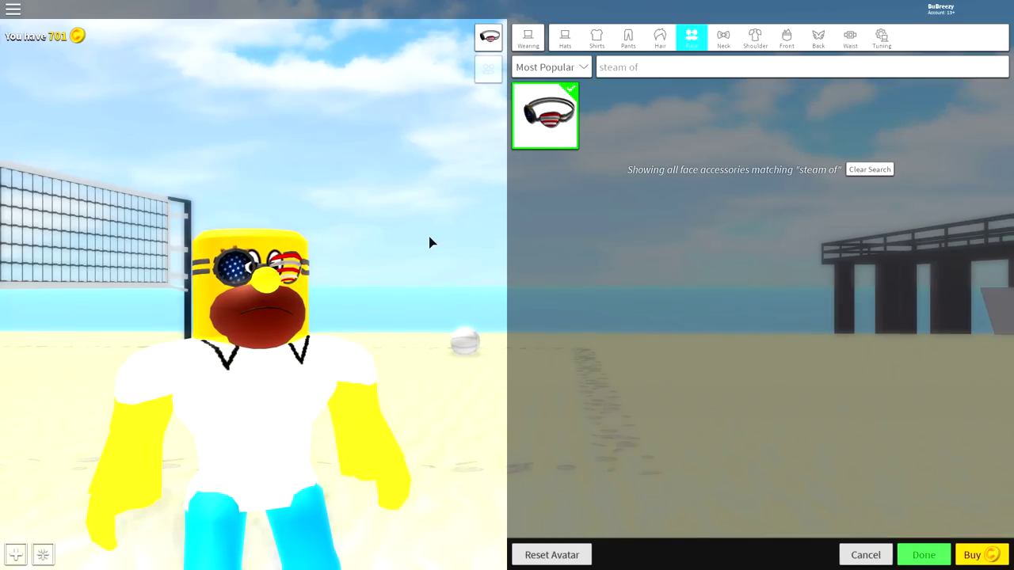
click(883, 38)
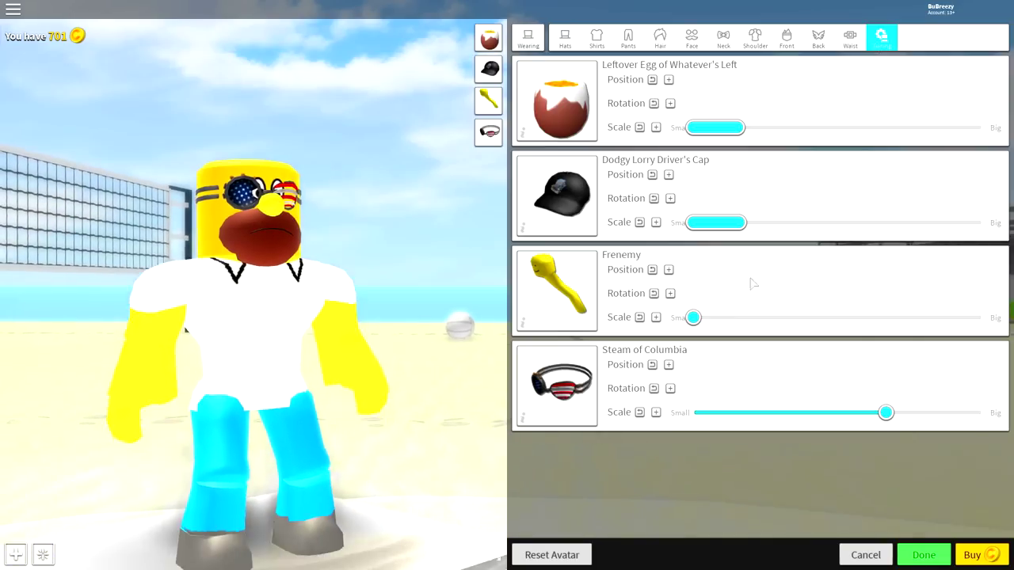
drag(886, 412, 813, 412)
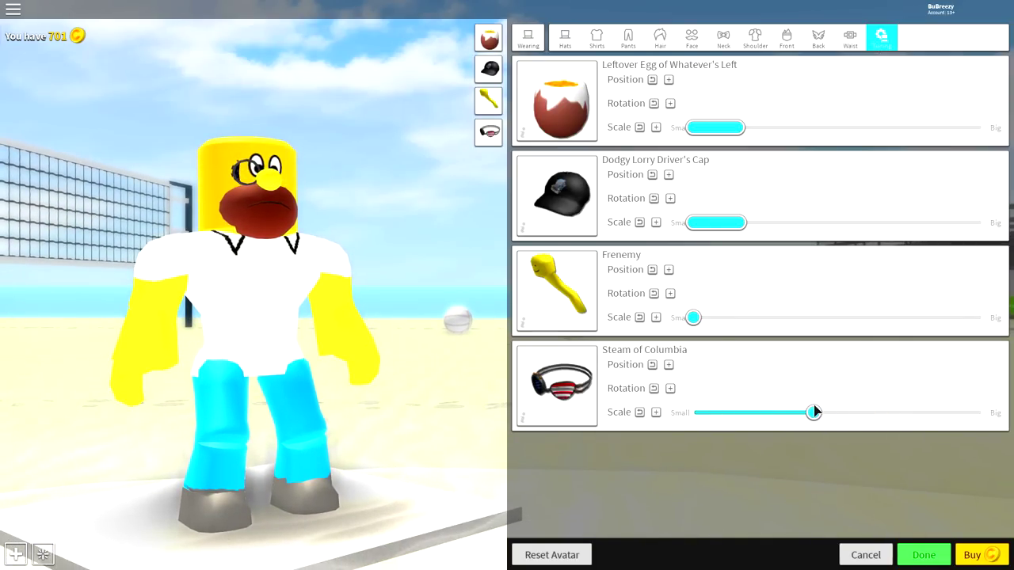
- Raise the Steam of Columbia accessory above the head and tilt it upright onto the head
click(668, 365)
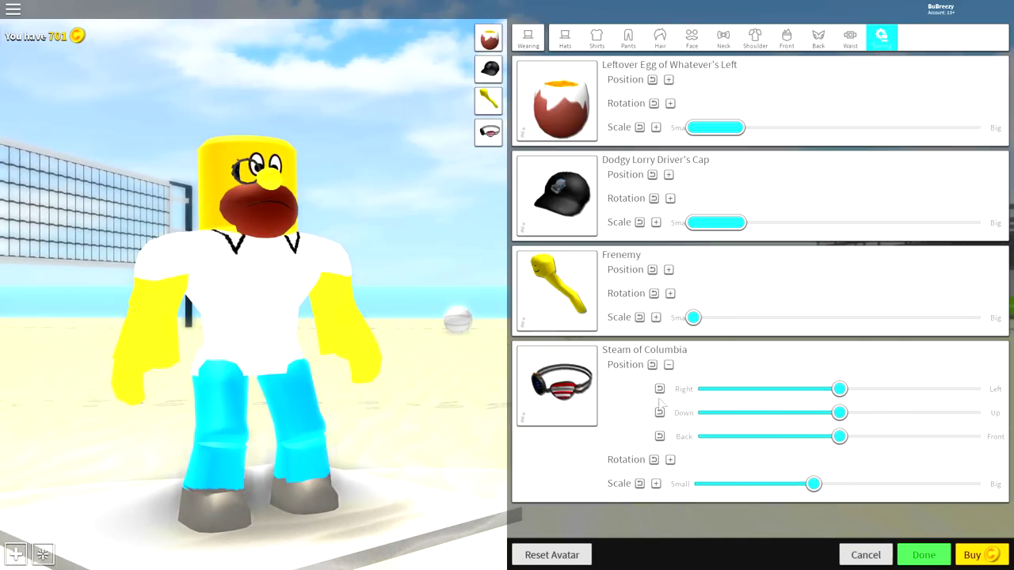
click(670, 459)
drag(840, 413, 895, 414)
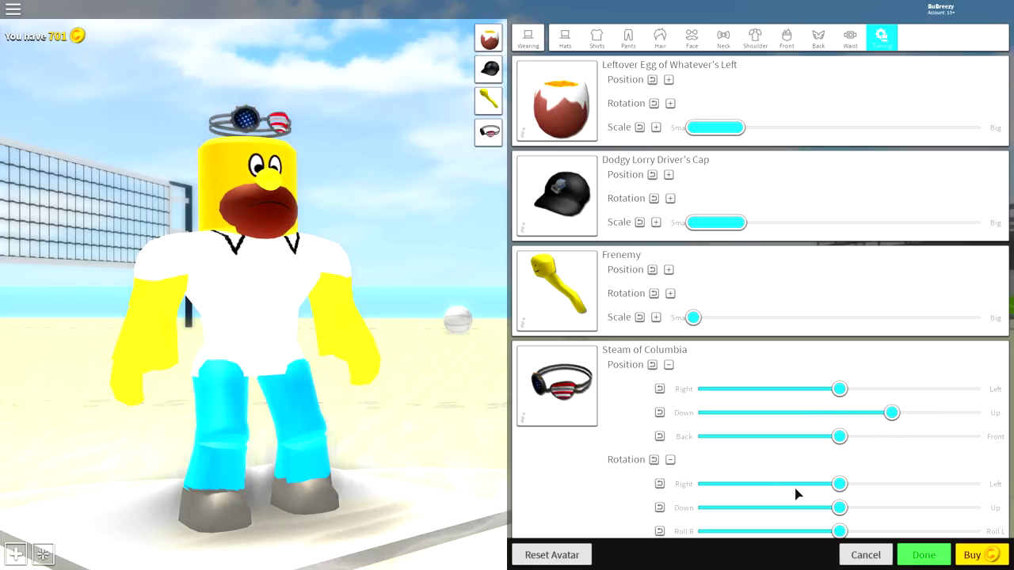
drag(841, 509, 698, 509)
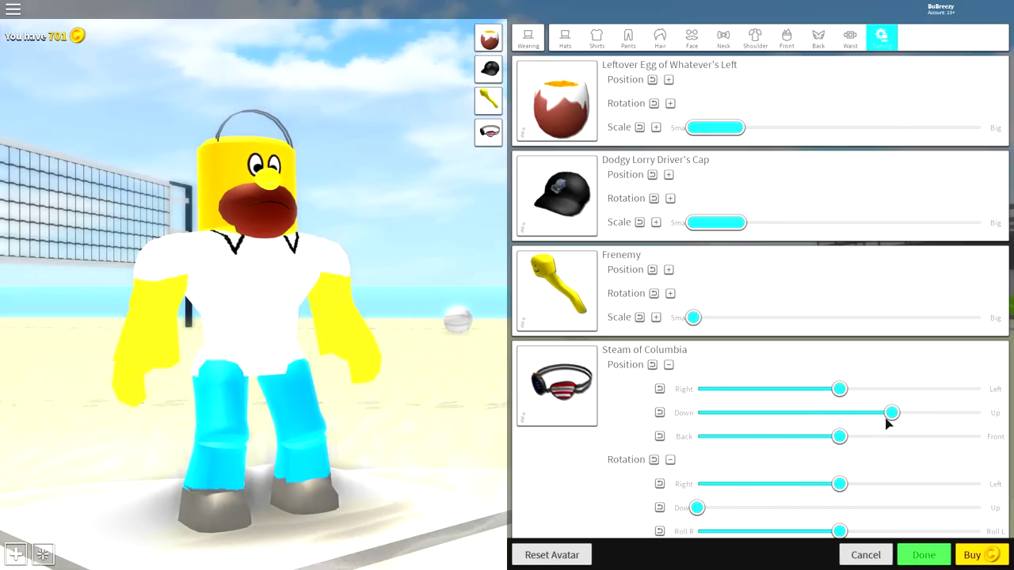
drag(838, 437, 817, 442)
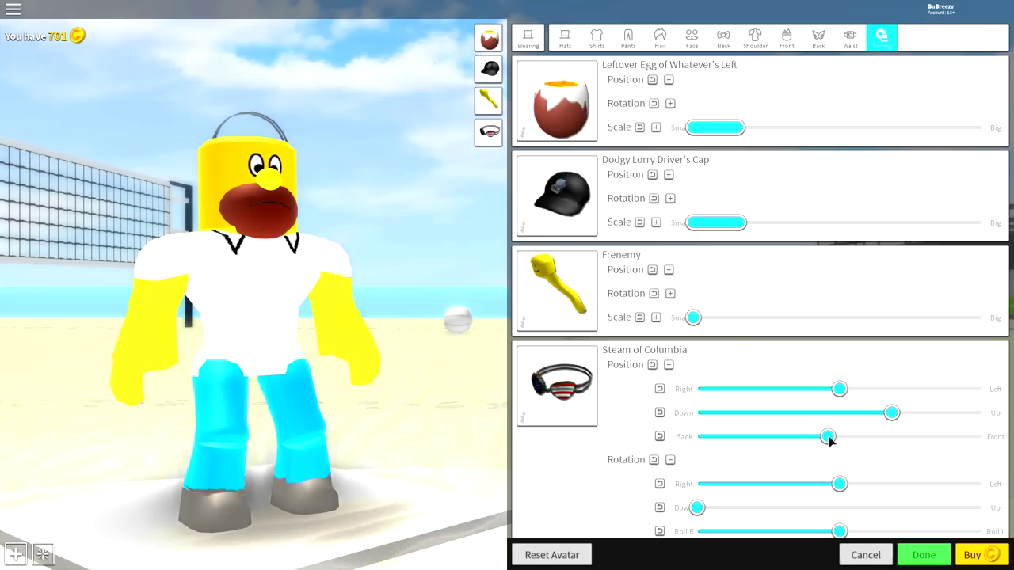
drag(891, 413, 882, 420)
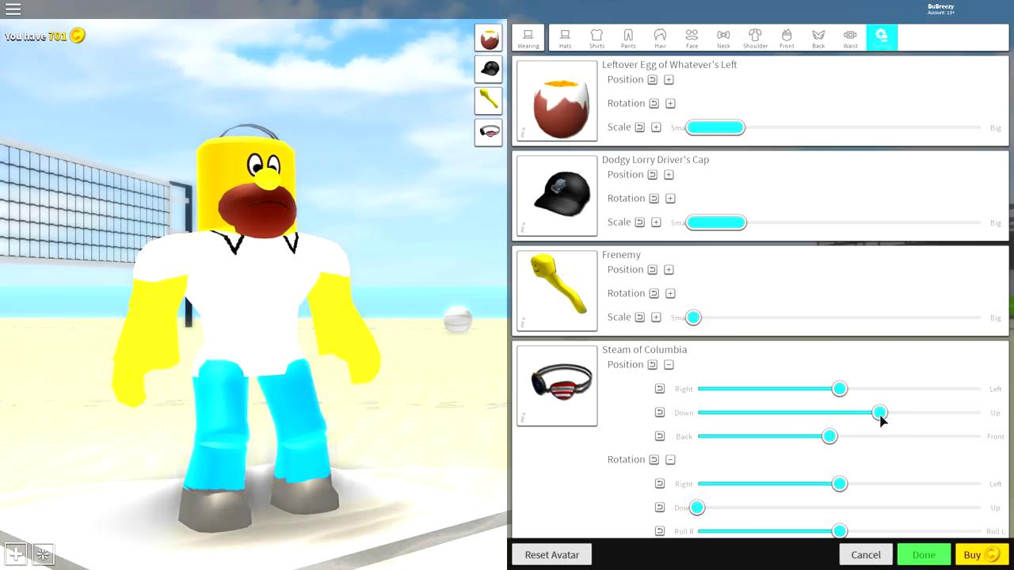
- Stretch the accessory much narrower and taller into two thin hairs, then shift it slightly back
scroll(533, 458, down, 1)
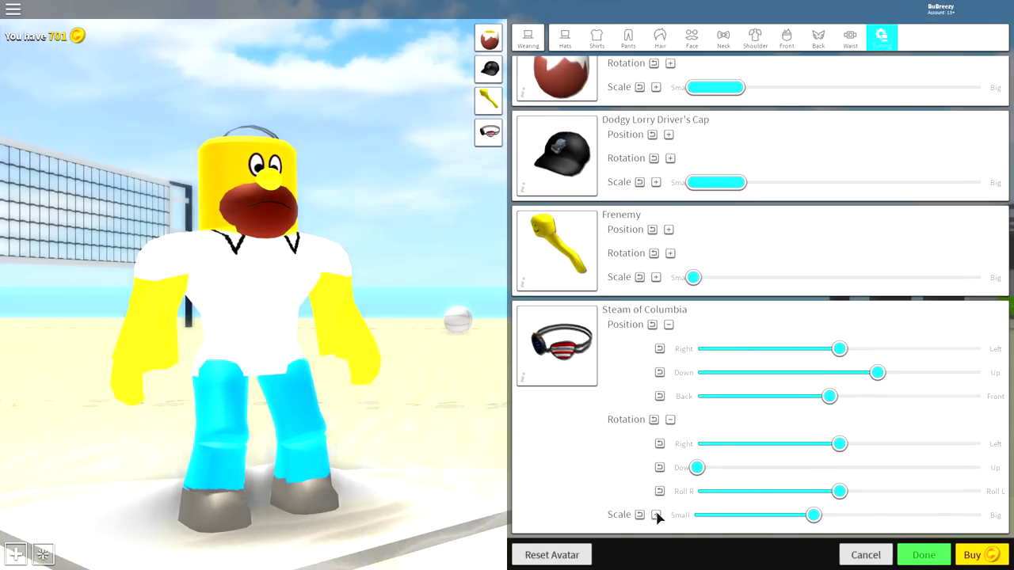
click(656, 515)
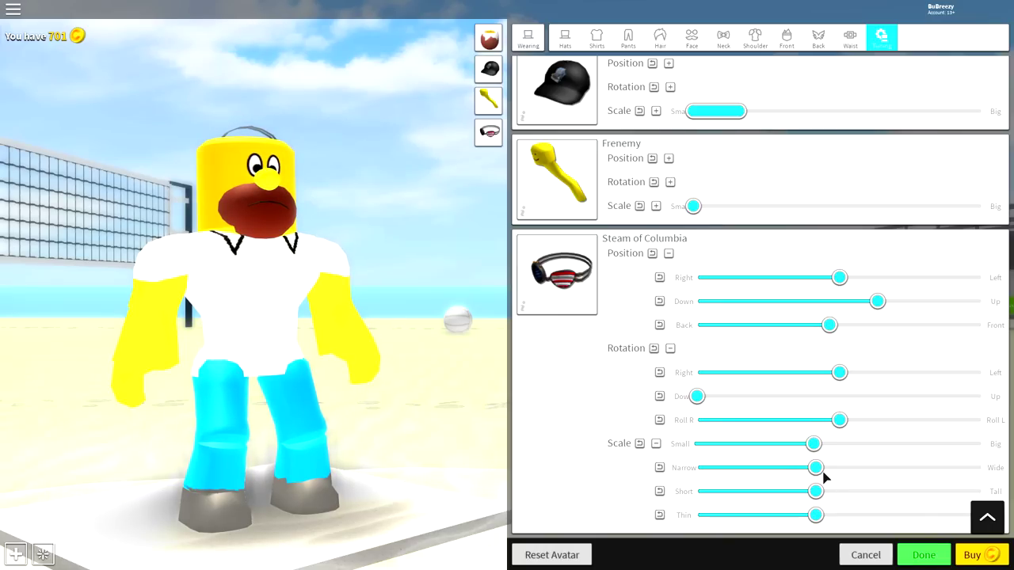
drag(824, 475, 739, 475)
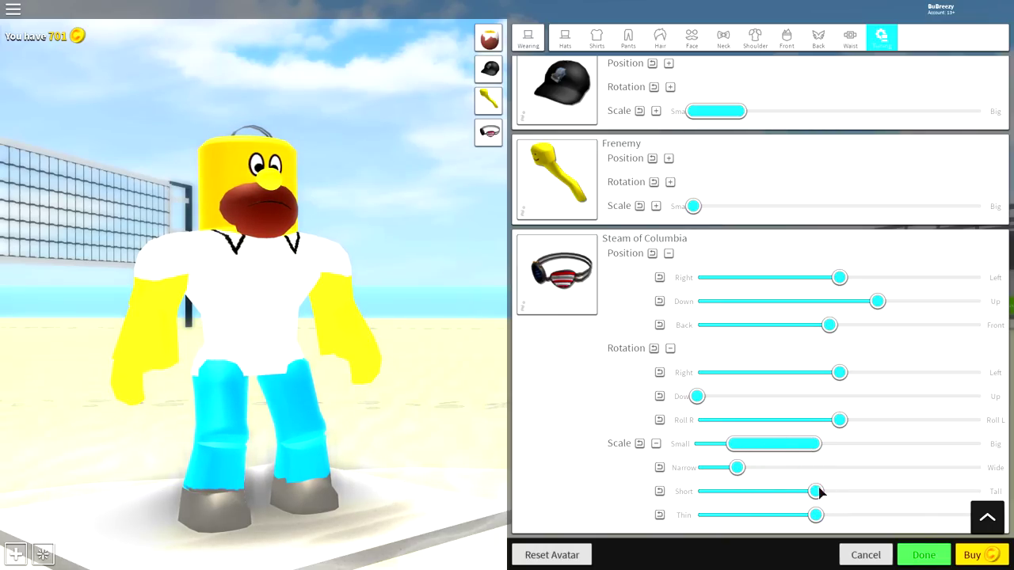
drag(820, 493, 863, 492)
drag(817, 516, 982, 492)
drag(376, 353, 136, 321)
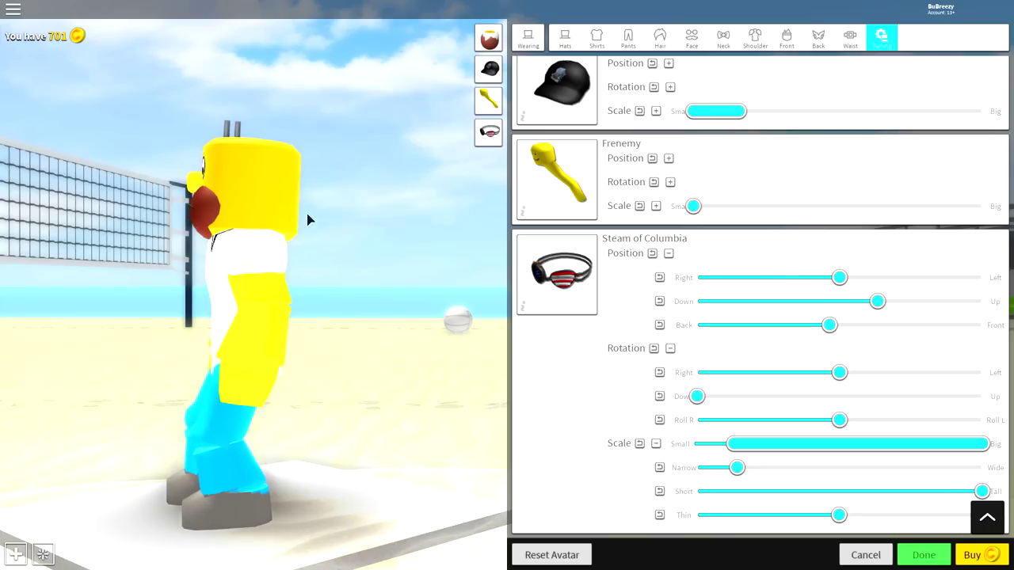
drag(832, 324, 808, 333)
- Nudge the two hairs slightly forward and view the finished avatar on the school grounds
click(815, 334)
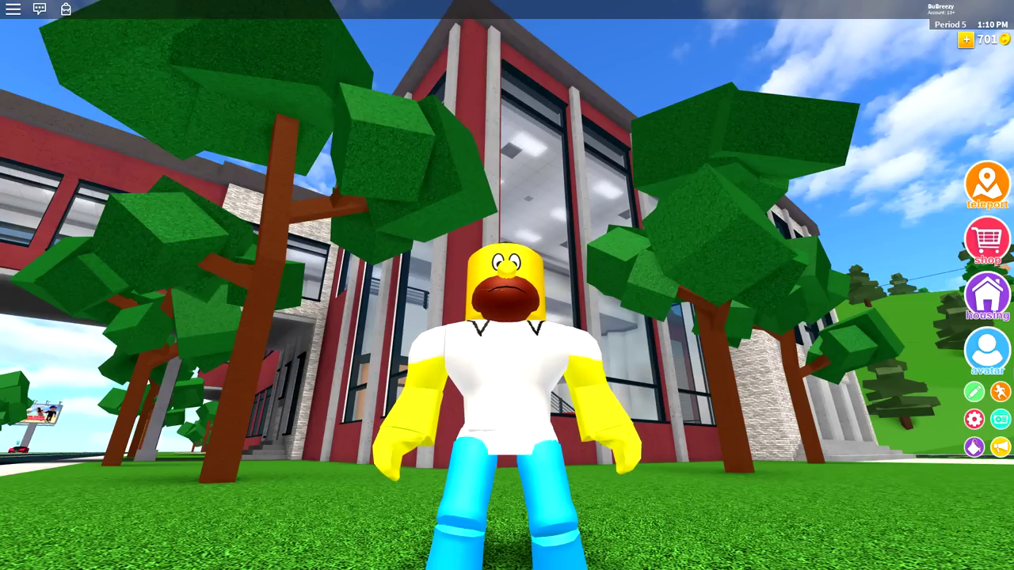
scroll(865, 382, up, 5)
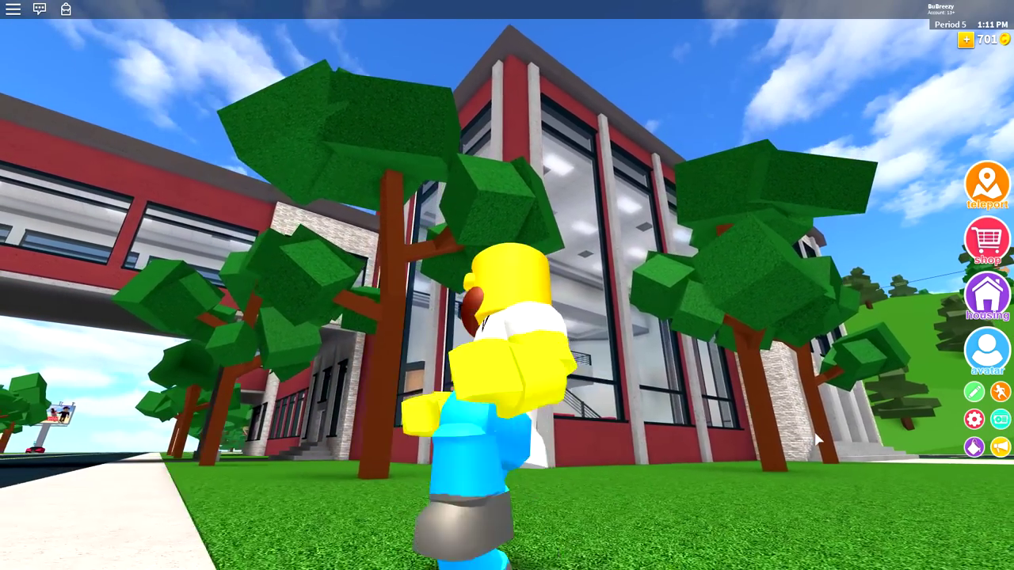